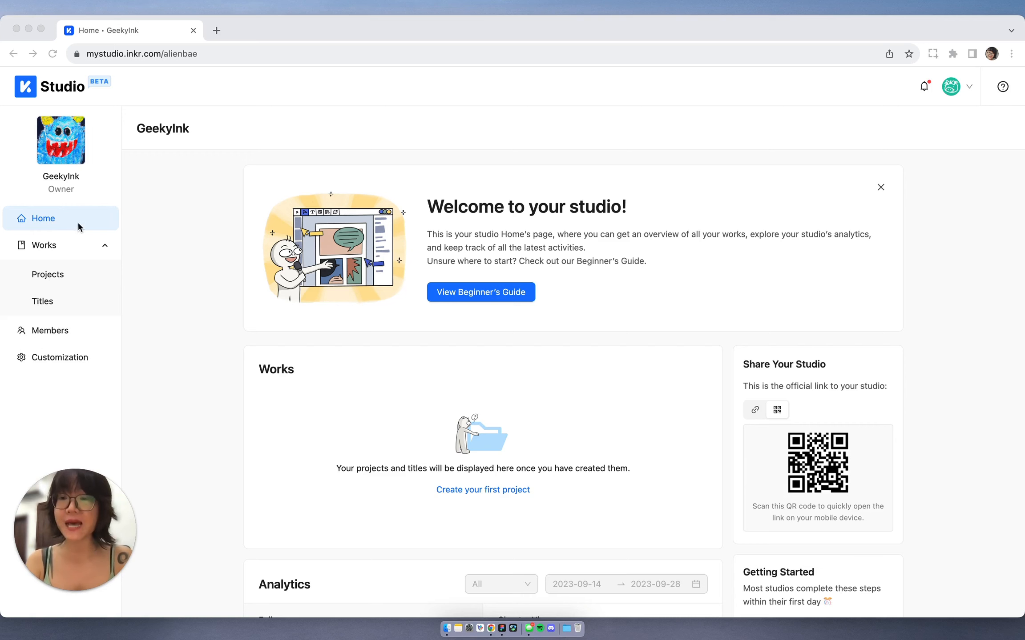
Step: Scroll through the studio home page overview sections
{"action": "scroll", "coordinate": [450, 269], "scroll_direction": "down", "scroll_amount": 2}
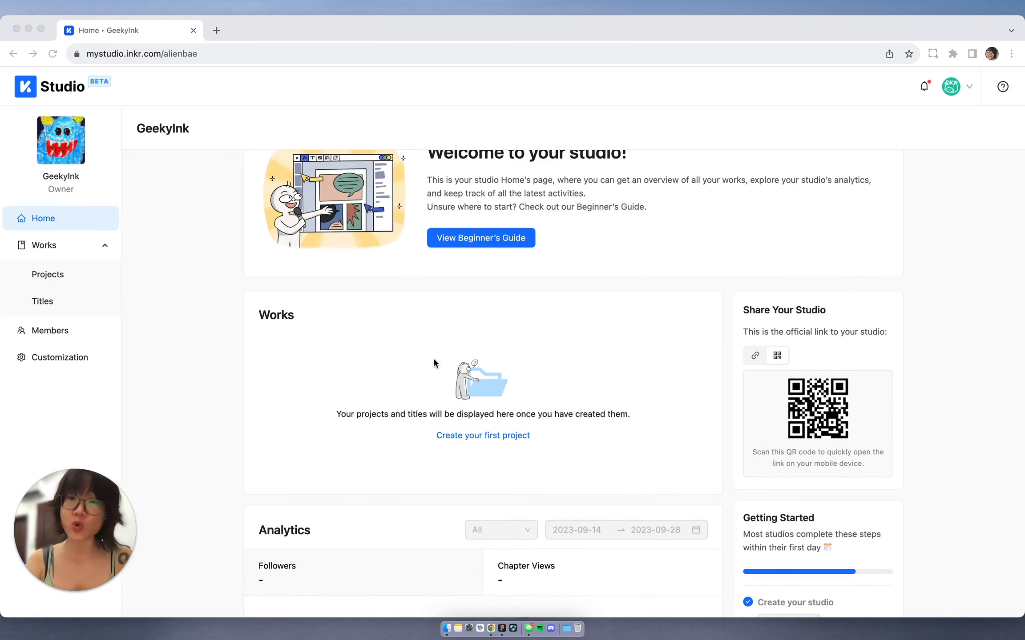
{"action": "scroll", "coordinate": [474, 417], "scroll_direction": "down", "scroll_amount": 4}
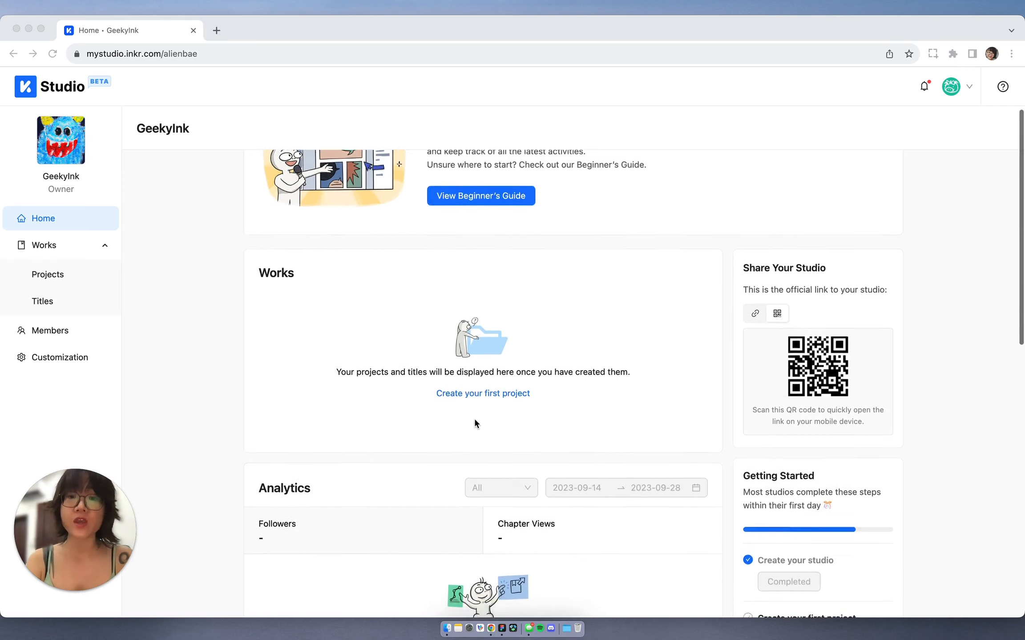
{"action": "scroll", "coordinate": [441, 518], "scroll_direction": "down", "scroll_amount": 1}
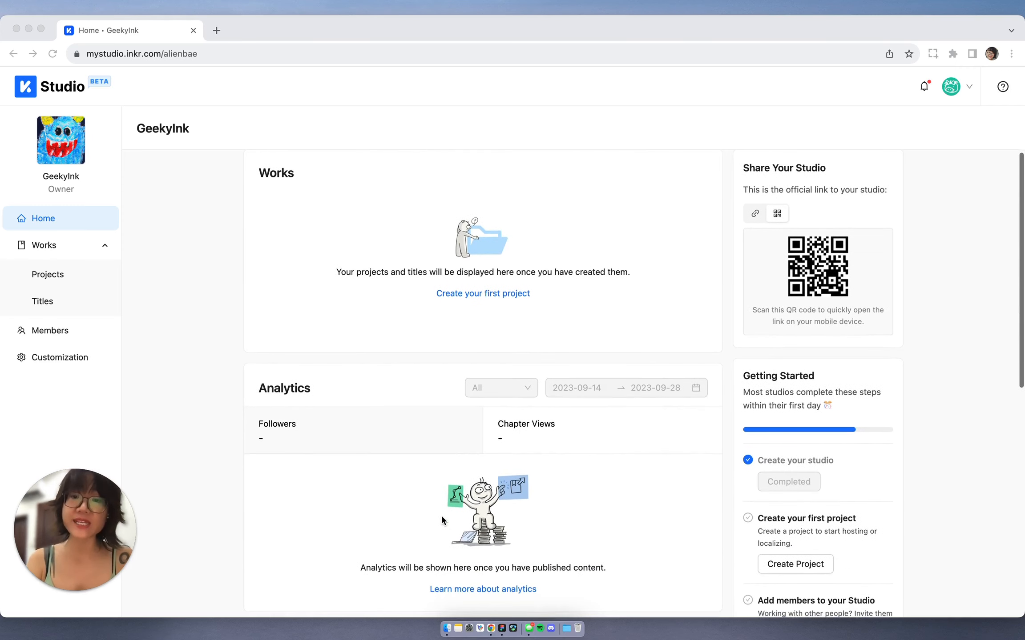
{"action": "scroll", "coordinate": [556, 445], "scroll_direction": "down", "scroll_amount": 3}
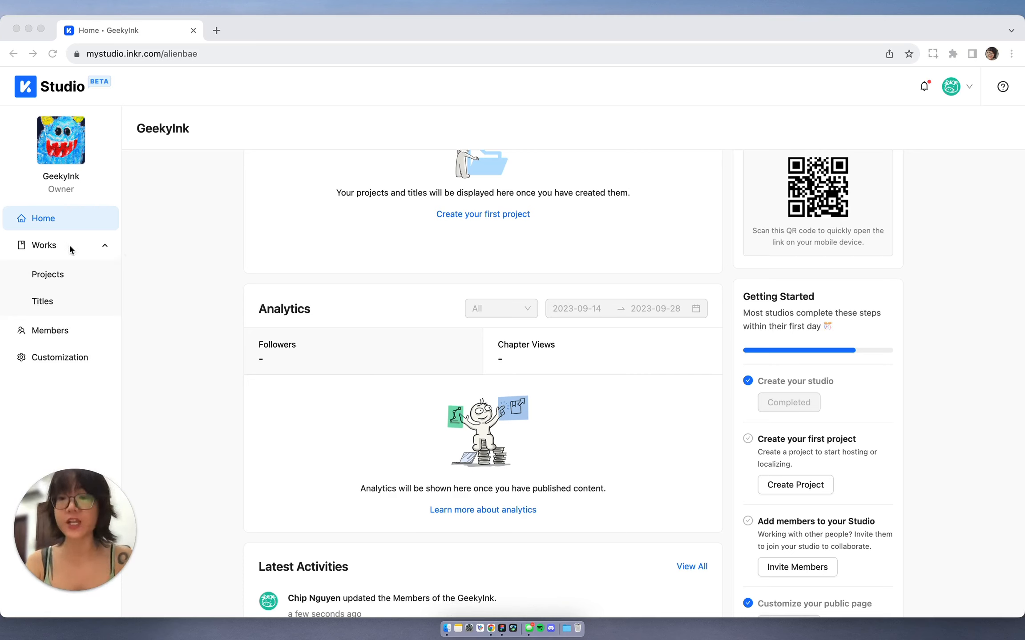
Step: Invite a new studio member by their e-mail address with the Member role from the Members page
{"action": "left_click", "coordinate": [57, 330]}
{"action": "left_click", "coordinate": [57, 330]}
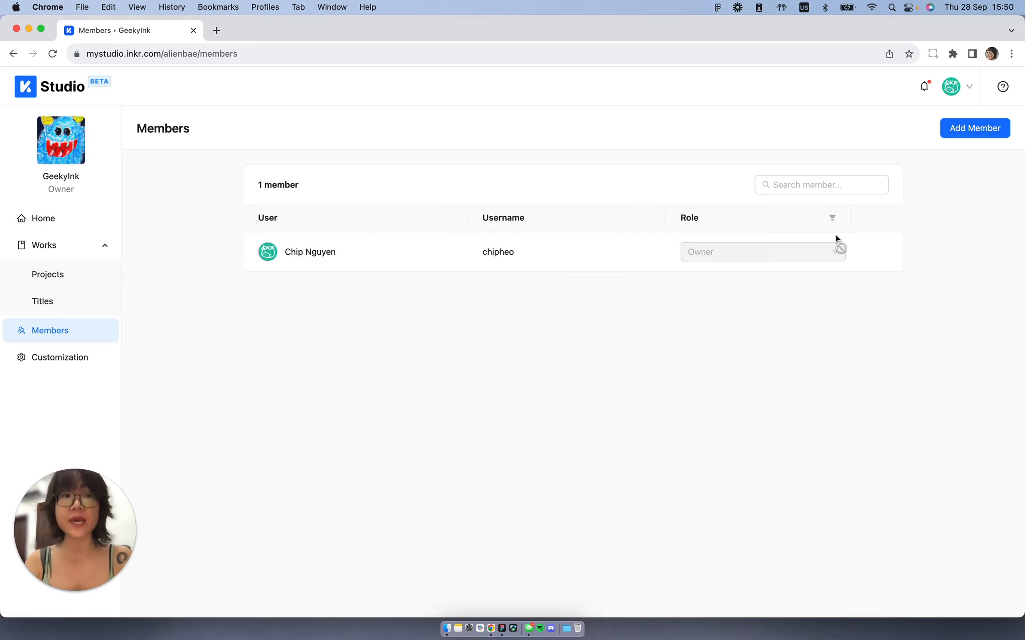
{"action": "left_click", "coordinate": [977, 128]}
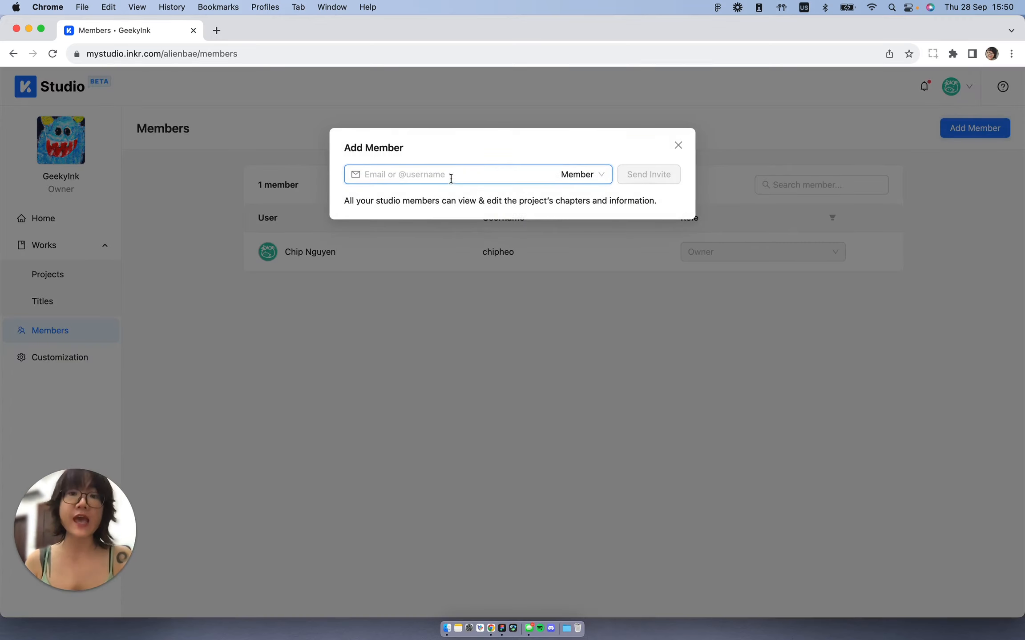
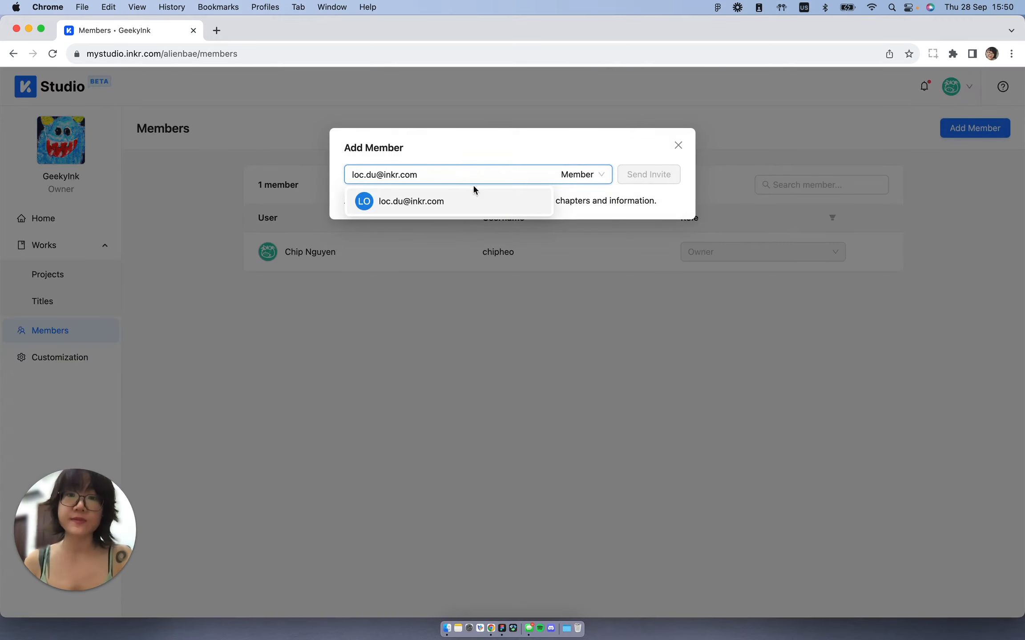
{"action": "left_click", "coordinate": [480, 199]}
{"action": "left_click", "coordinate": [651, 174]}
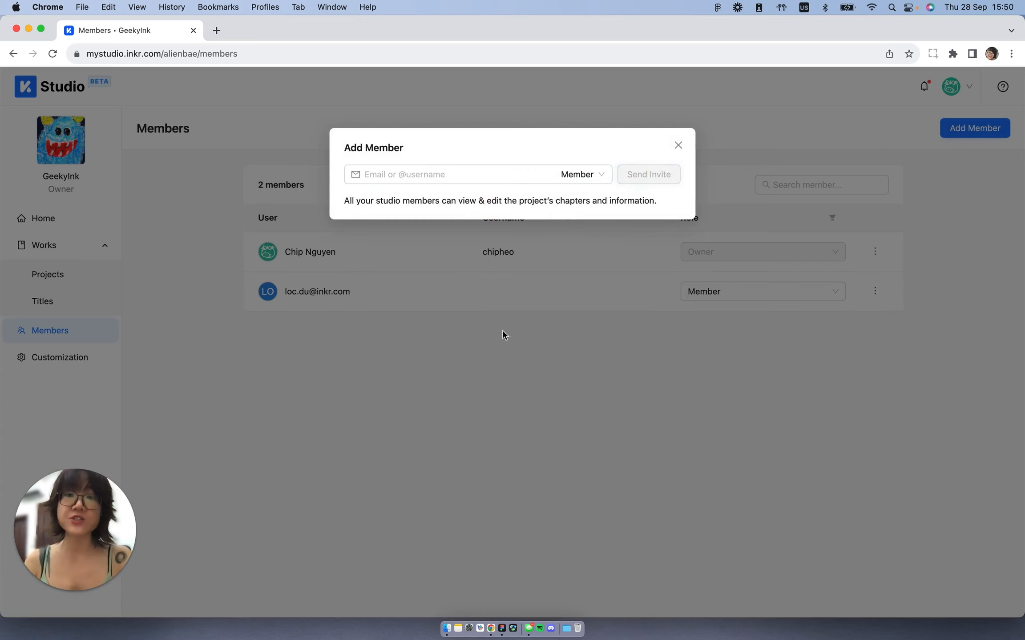
{"action": "left_click", "coordinate": [583, 367]}
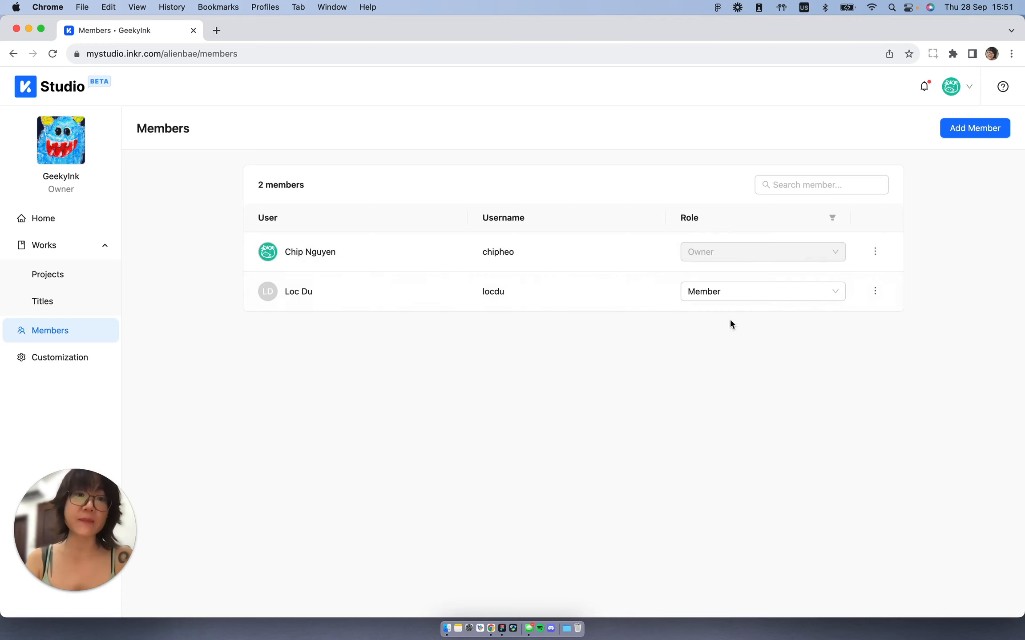
{"action": "left_click", "coordinate": [733, 297]}
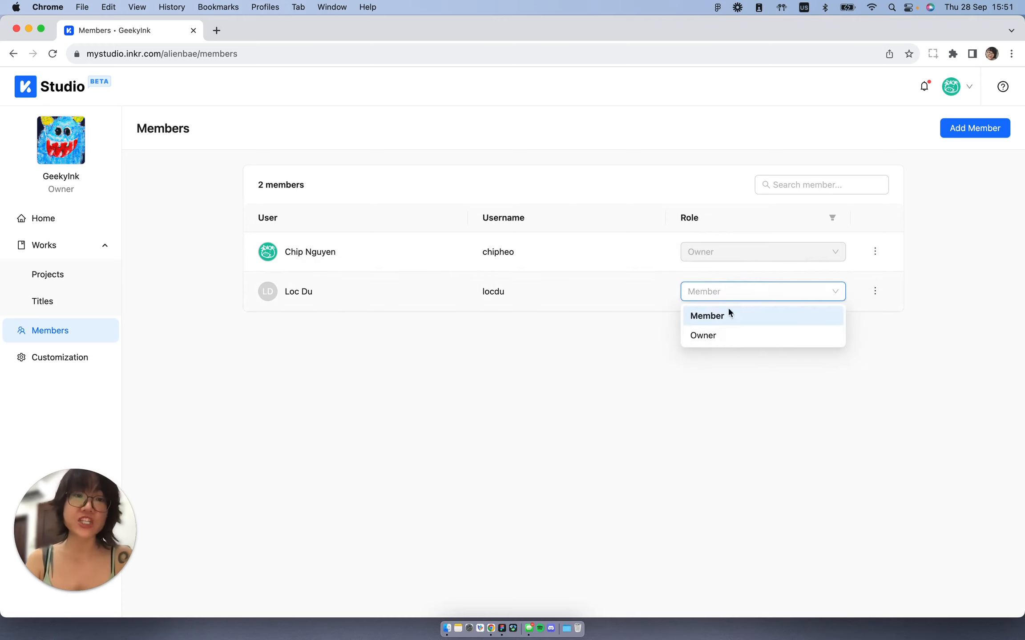
{"action": "left_click", "coordinate": [608, 332]}
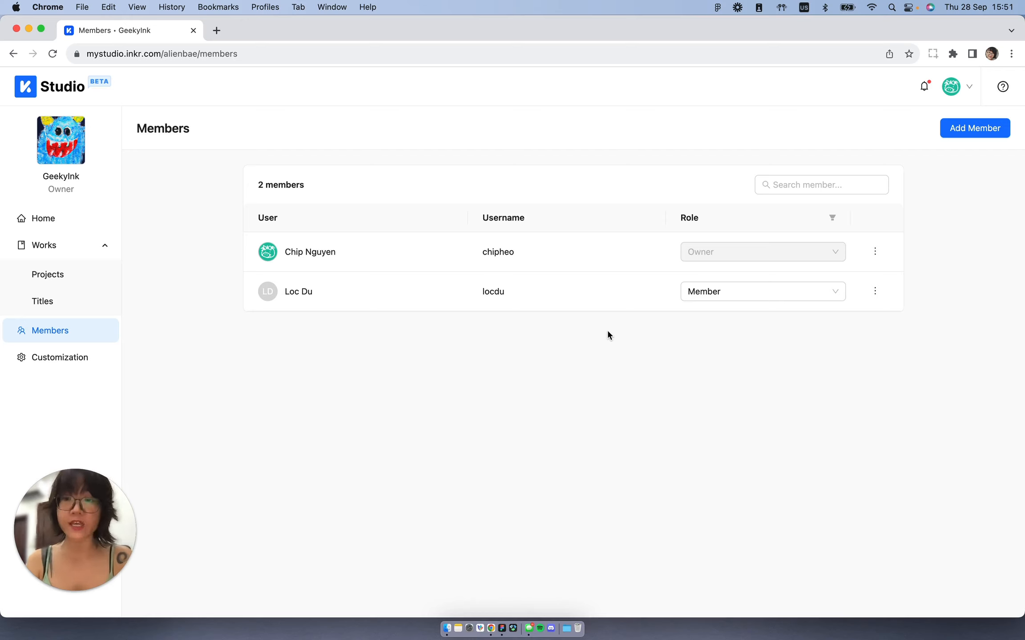
Step: Browse the studio's Customization, Home, Projects and Titles pages
{"action": "left_click", "coordinate": [80, 358]}
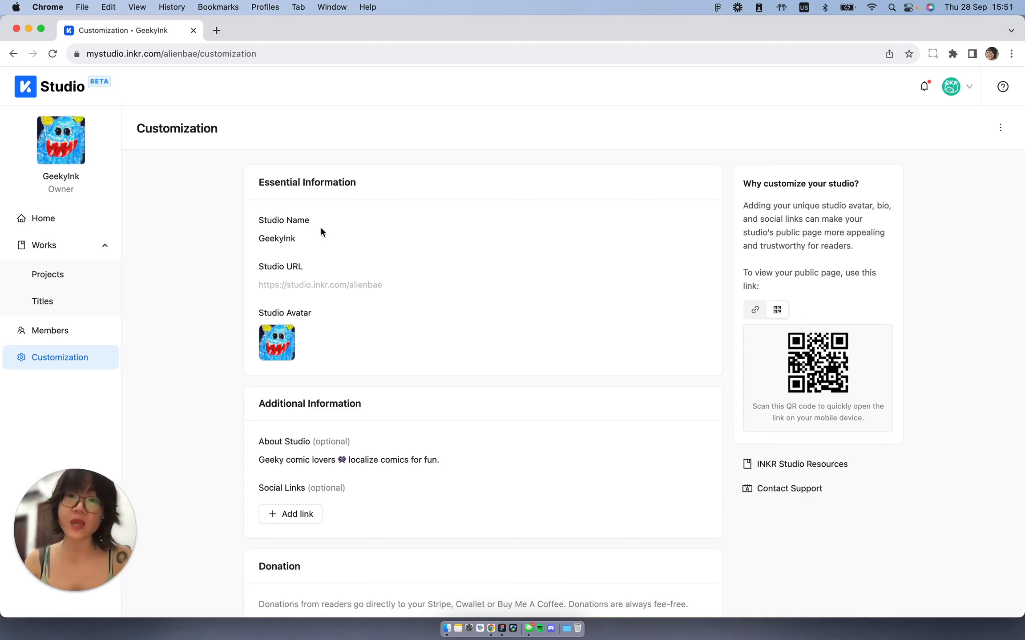
{"action": "mouse_move", "coordinate": [303, 237]}
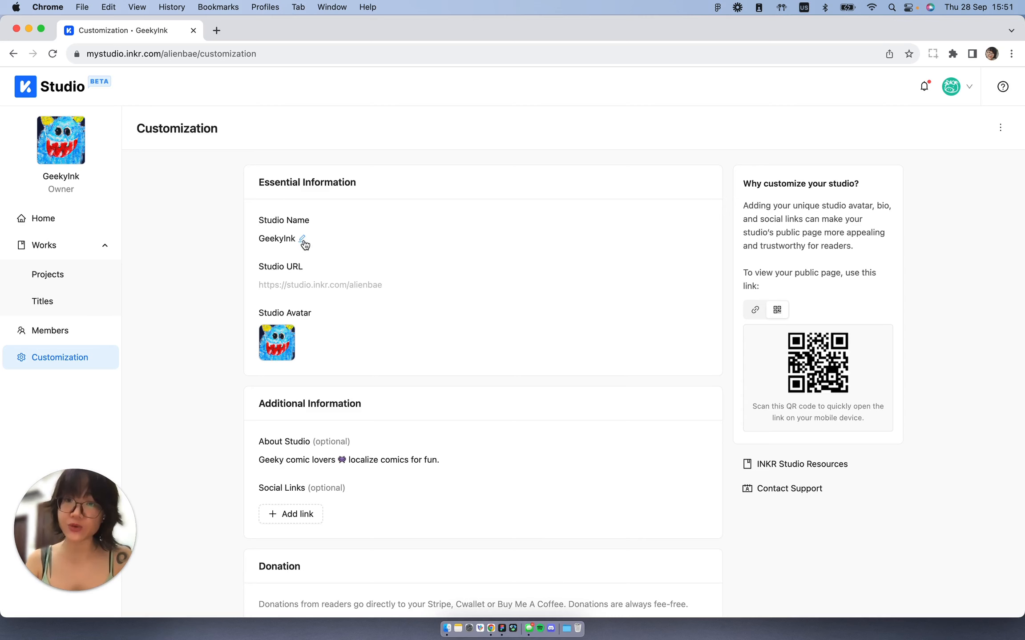
{"action": "mouse_move", "coordinate": [278, 345]}
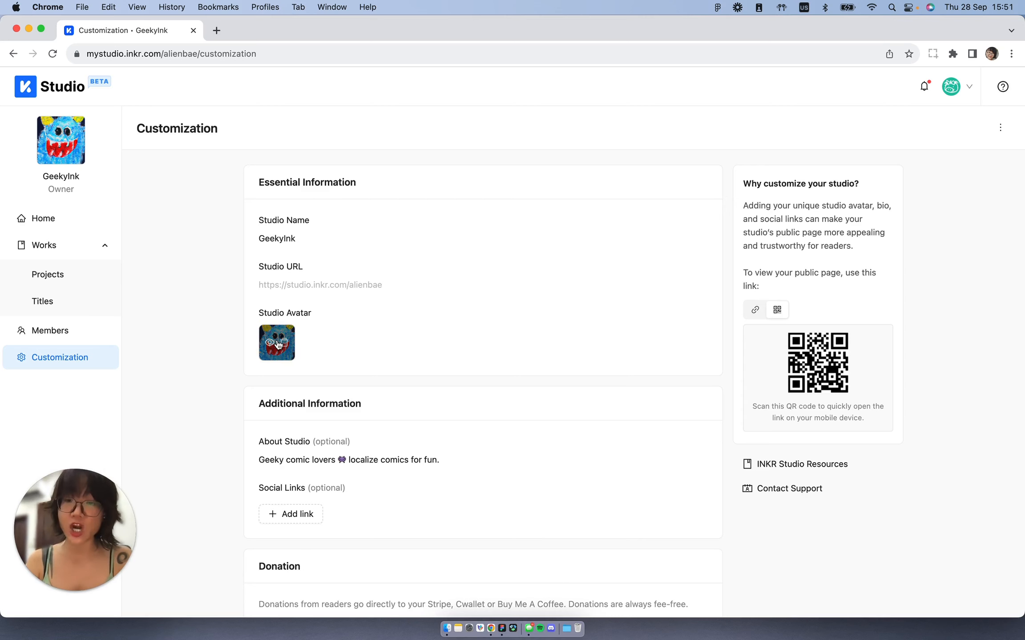
{"action": "scroll", "coordinate": [278, 345], "scroll_direction": "down", "scroll_amount": 3}
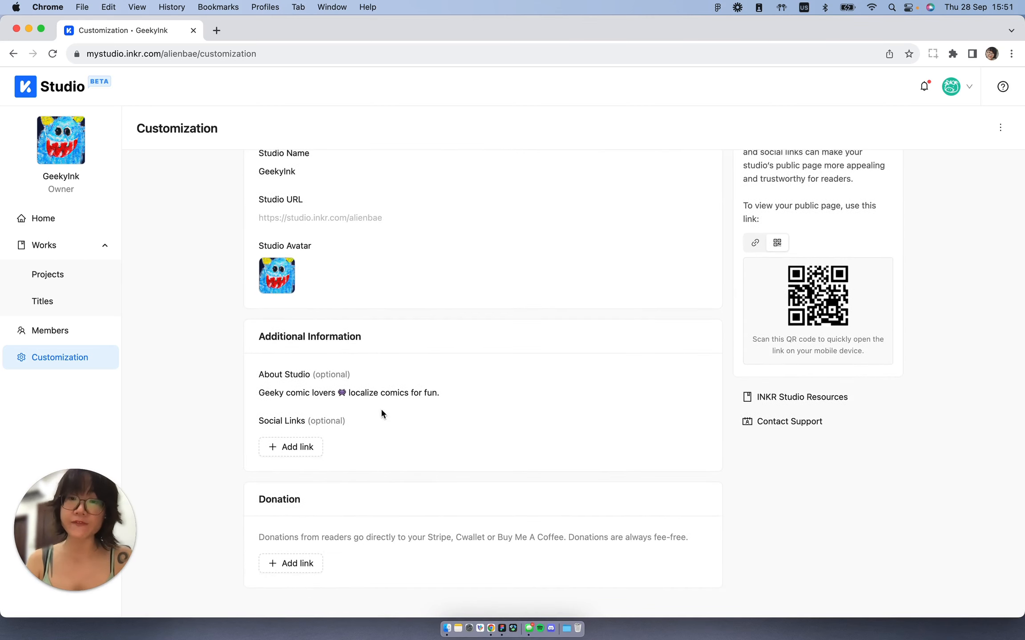
{"action": "mouse_move", "coordinate": [294, 398]}
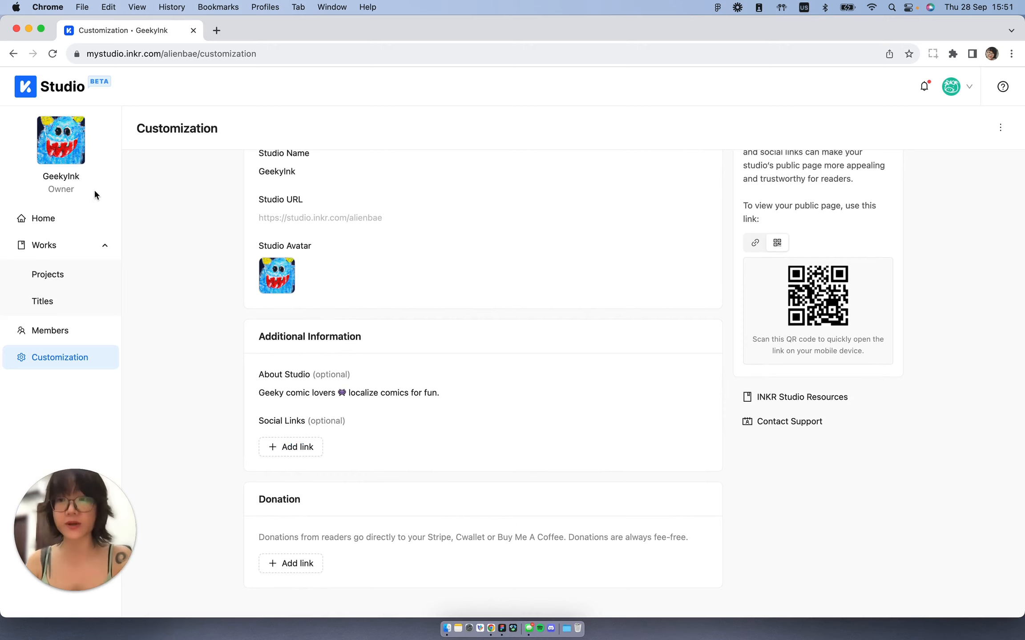
{"action": "left_click", "coordinate": [71, 221]}
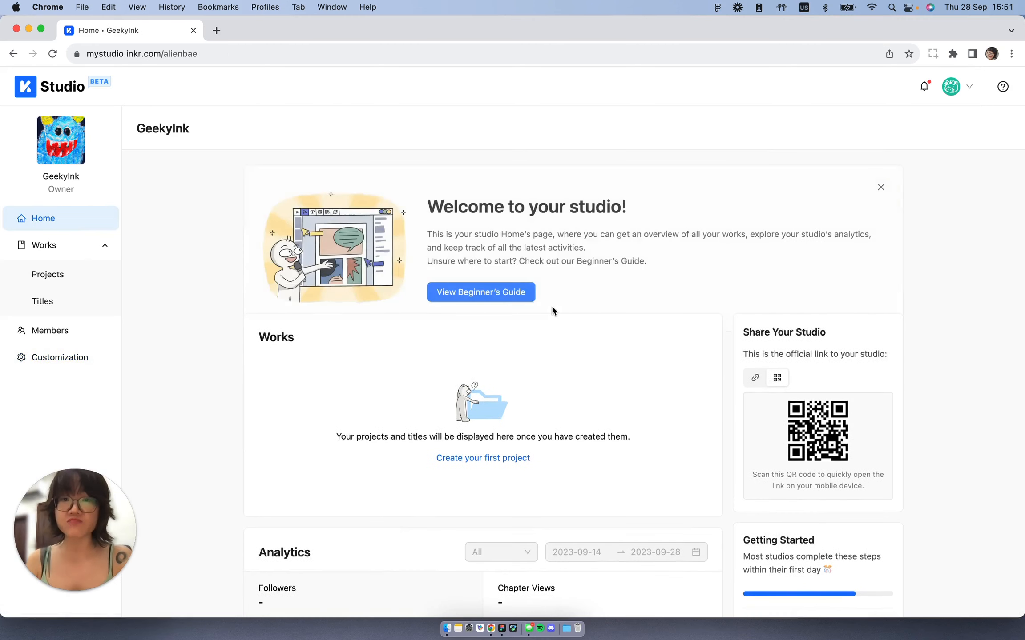
{"action": "scroll", "coordinate": [552, 310], "scroll_direction": "down", "scroll_amount": 3}
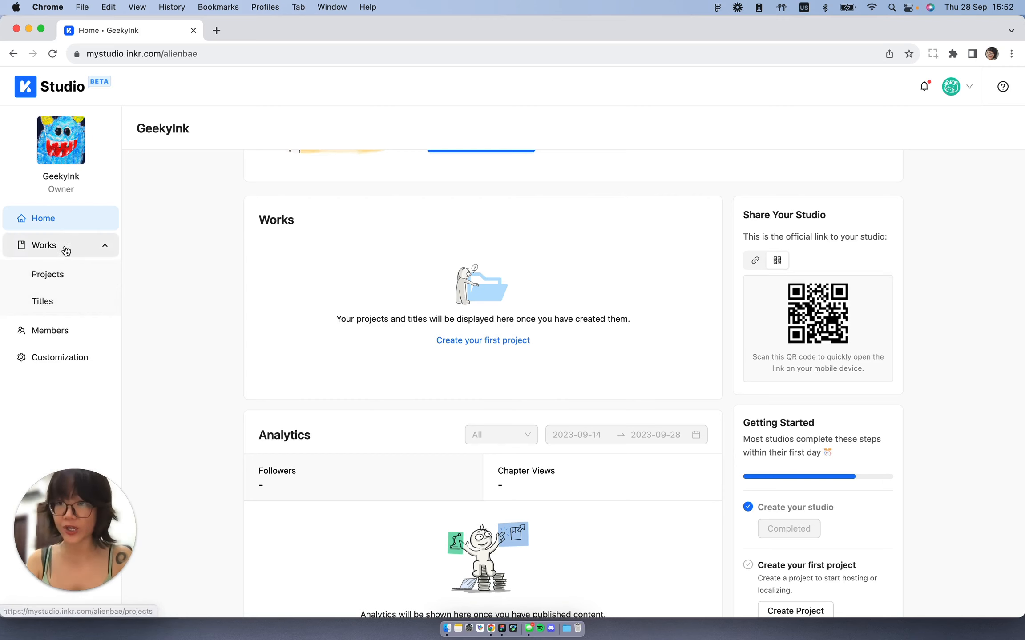
{"action": "left_click", "coordinate": [79, 274]}
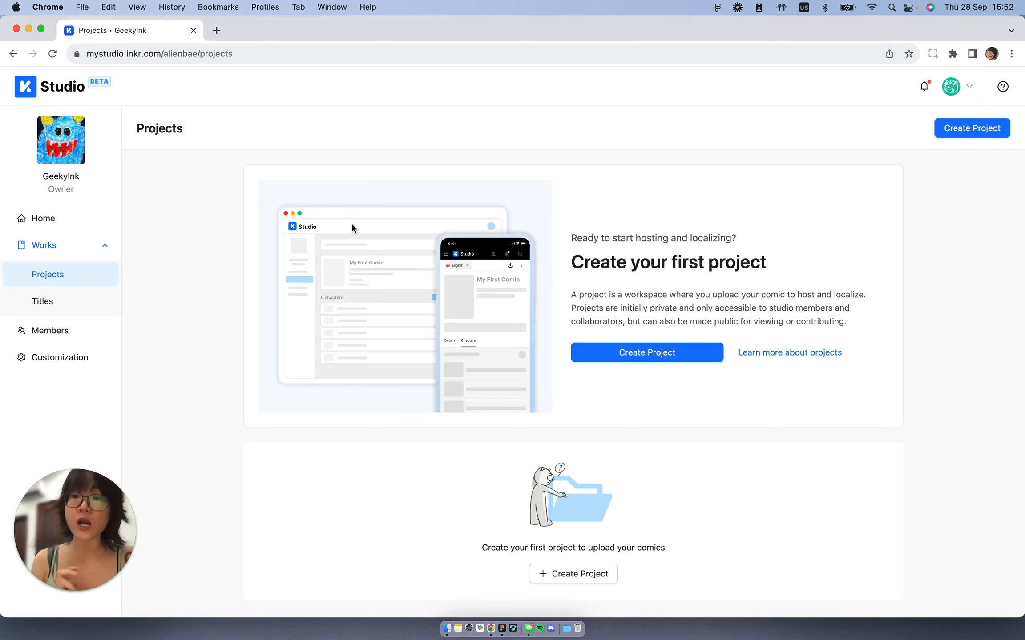
{"action": "left_click", "coordinate": [83, 302]}
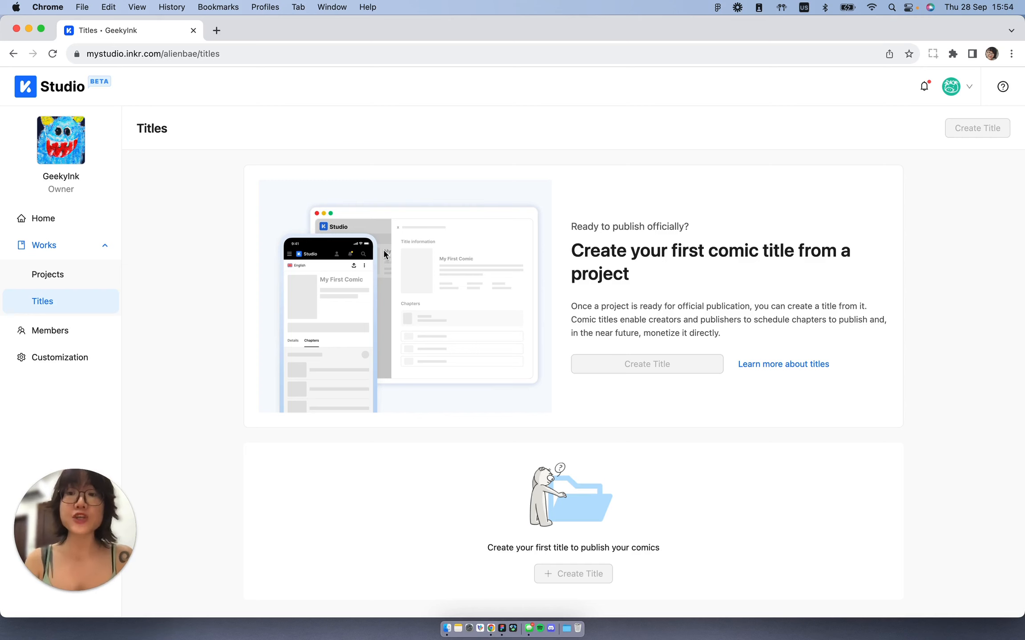
{"action": "left_click", "coordinate": [89, 274]}
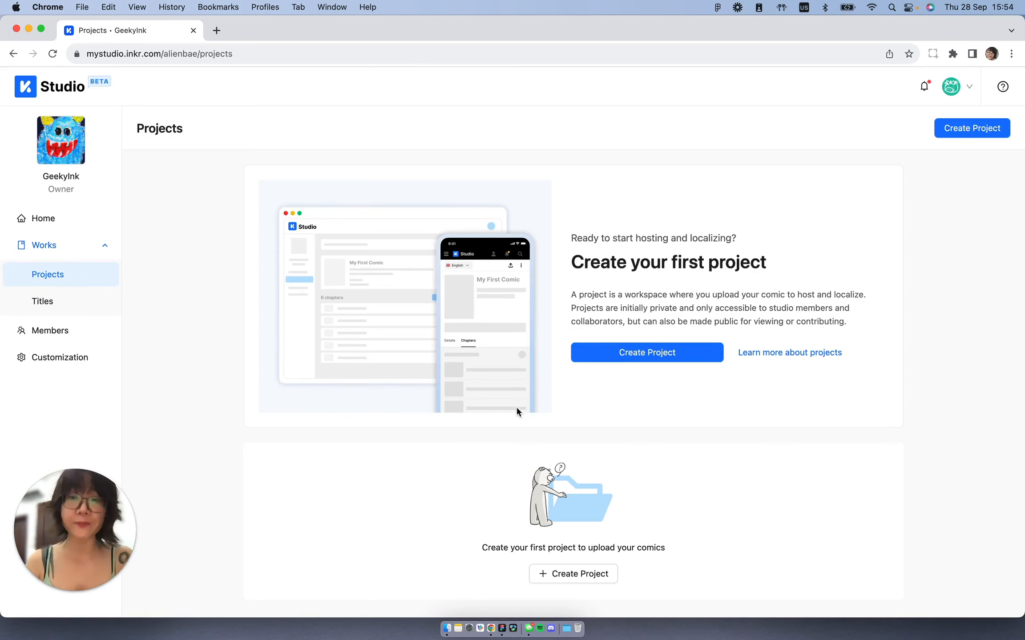
Step: Create a new English project named Here Comes the Villainess
{"action": "left_click", "coordinate": [688, 360]}
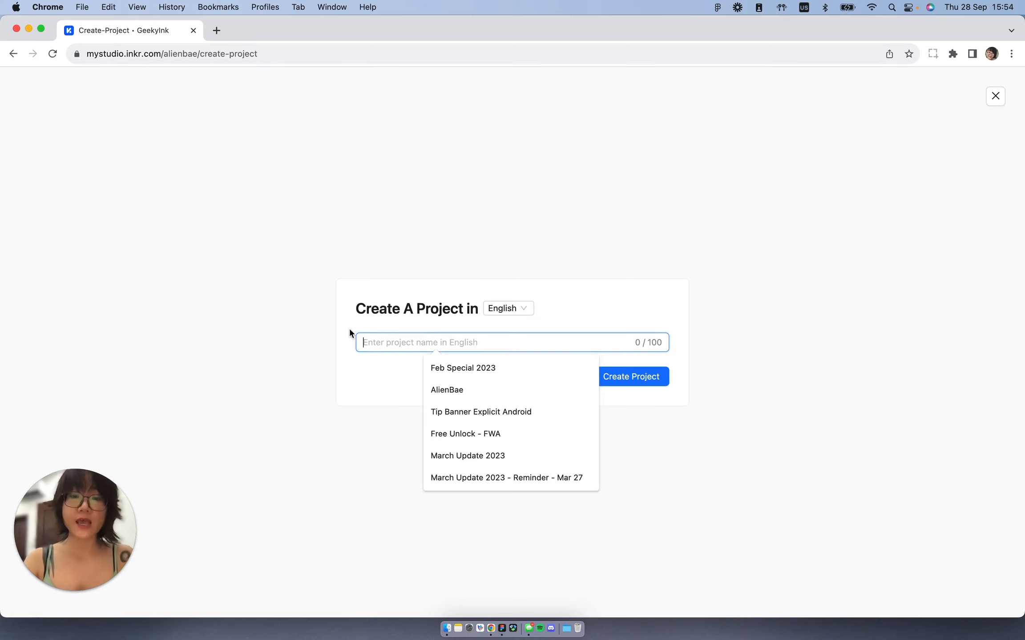
{"action": "type", "text": "Here Comes the Villainess"}
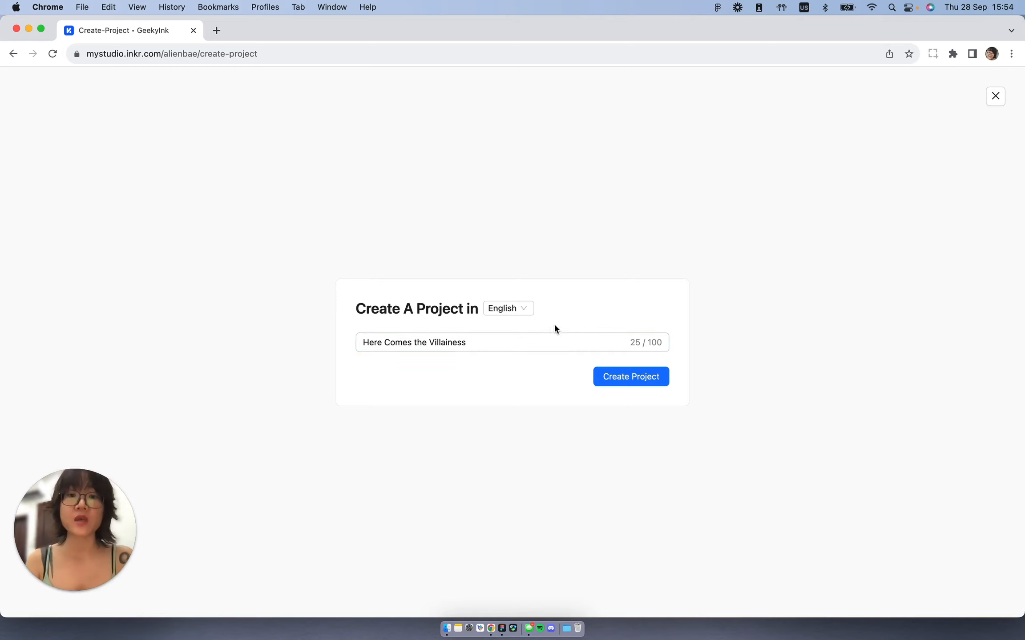
{"action": "left_click", "coordinate": [652, 378]}
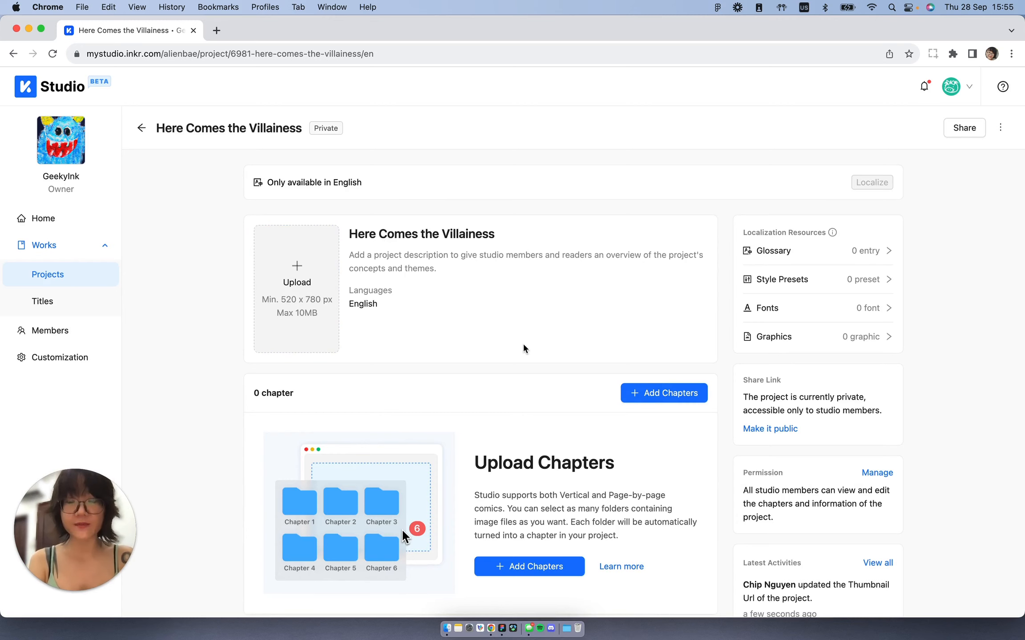
Step: Upload thumbnail.jpeg from the Here Comes the Villainess folder as the project's cover image
{"action": "left_click", "coordinate": [288, 259]}
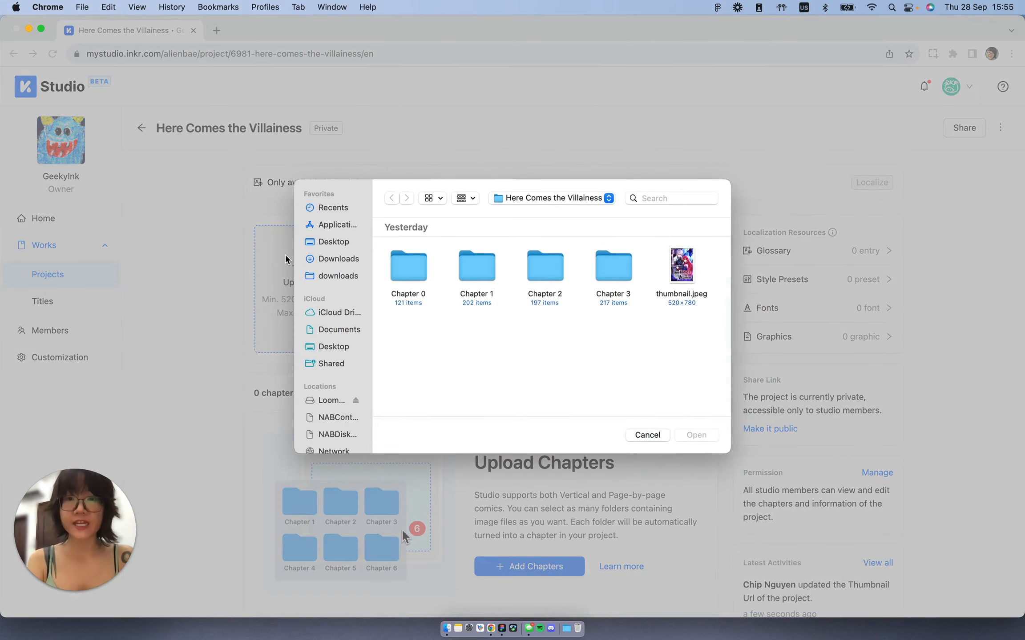
{"action": "left_click", "coordinate": [687, 269]}
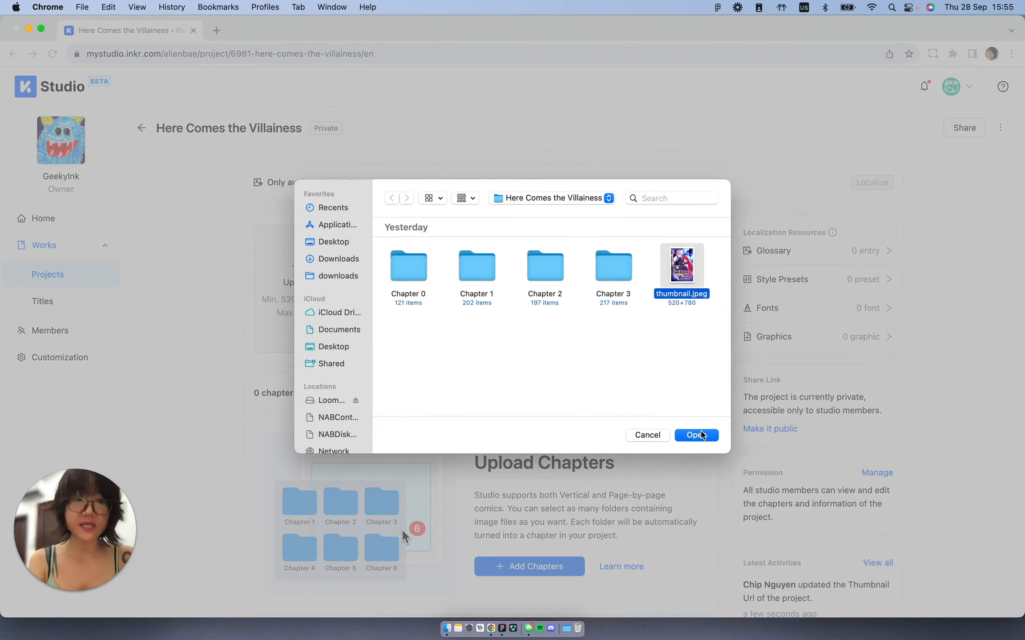
{"action": "left_click", "coordinate": [698, 434]}
{"action": "left_click", "coordinate": [748, 573]}
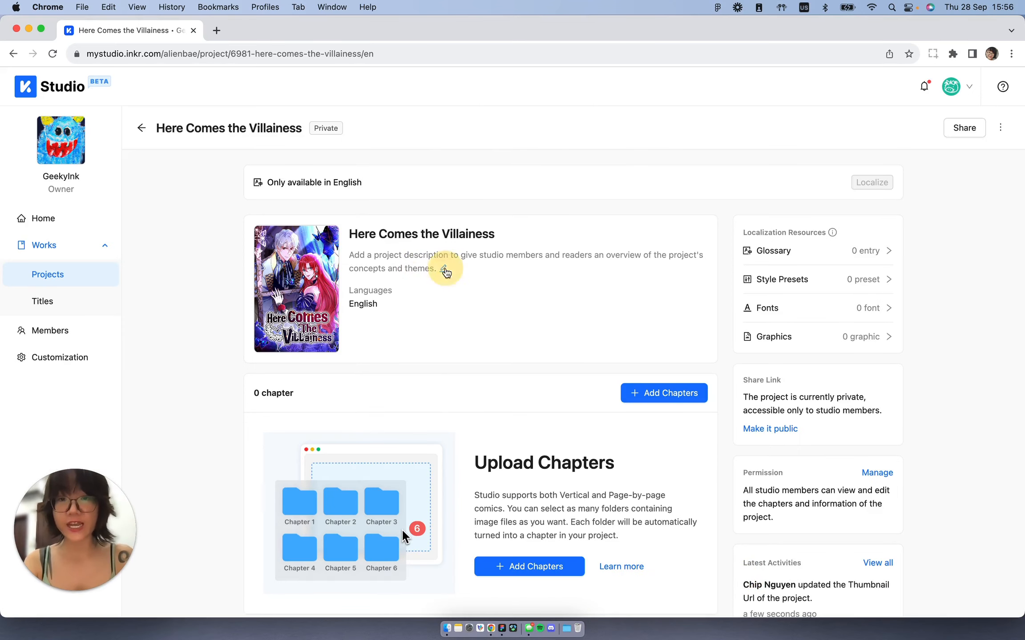
Step: Paste and save a project description summarizing Xingruo Li's reincarnation and revenge story
{"action": "left_click", "coordinate": [444, 270]}
{"action": "key", "text": "super+v"}
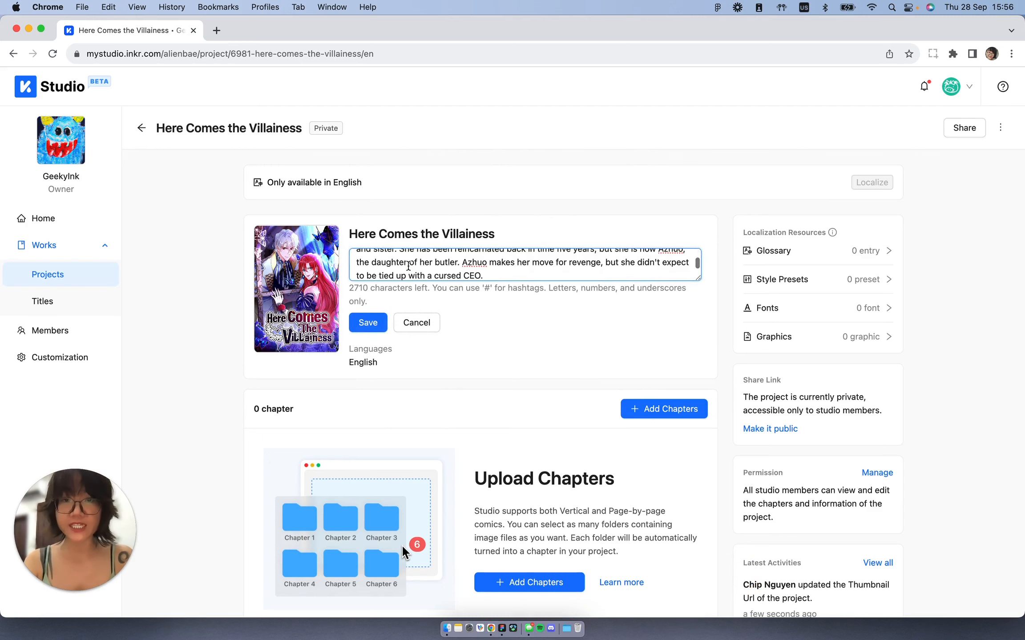
{"action": "scroll", "coordinate": [408, 266], "scroll_direction": "up", "scroll_amount": 3}
{"action": "left_click", "coordinate": [368, 323]}
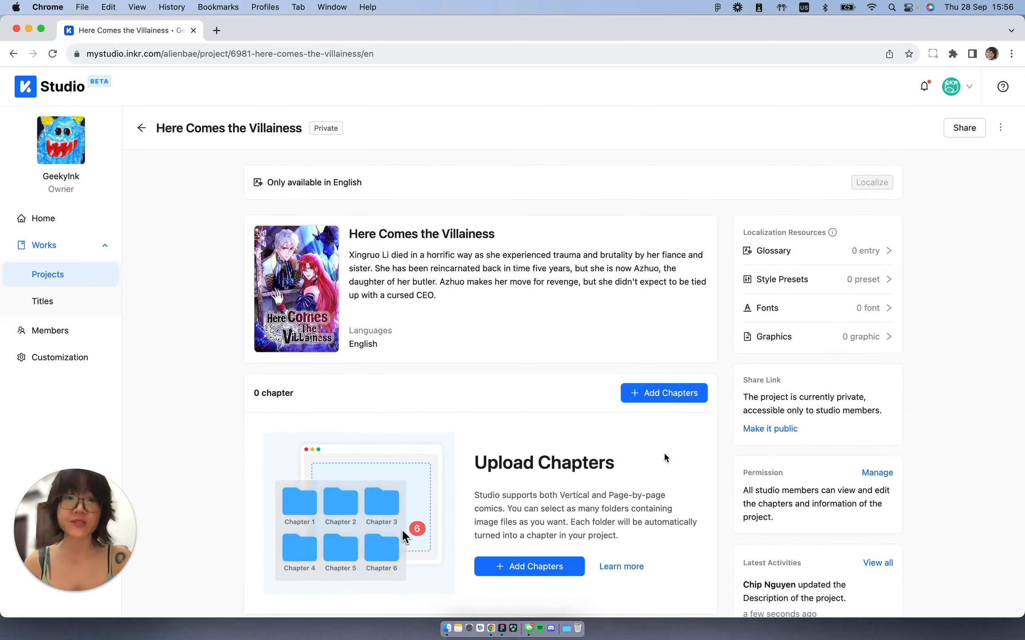
Step: Start adding chapters and set the chapter language to Simplified Chinese
{"action": "left_click", "coordinate": [671, 400]}
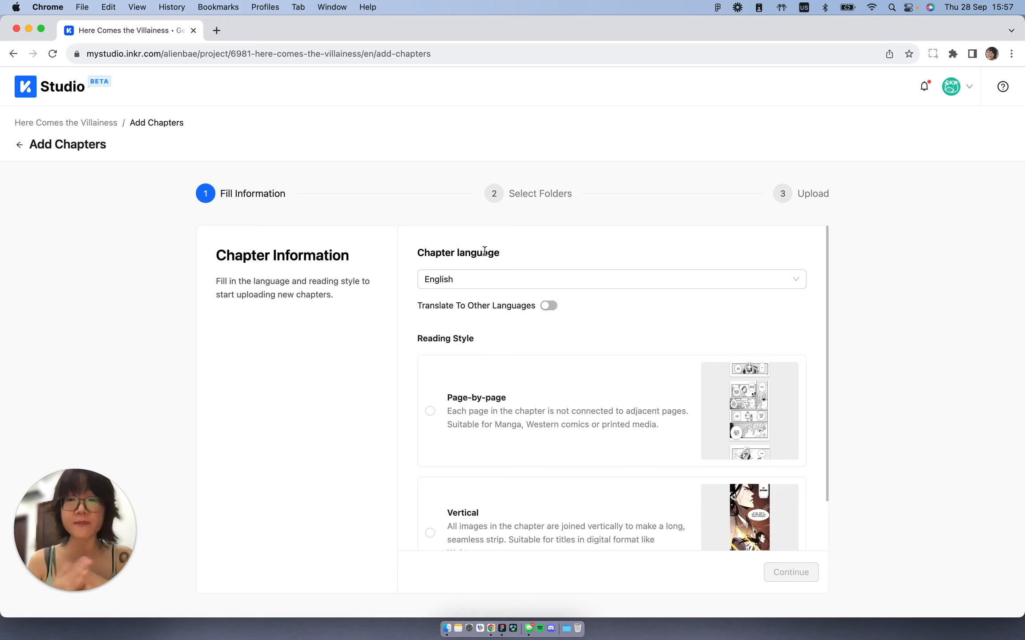
{"action": "left_click", "coordinate": [521, 280]}
{"action": "scroll", "coordinate": [498, 418], "scroll_direction": "down", "scroll_amount": 3}
{"action": "left_click", "coordinate": [502, 425]}
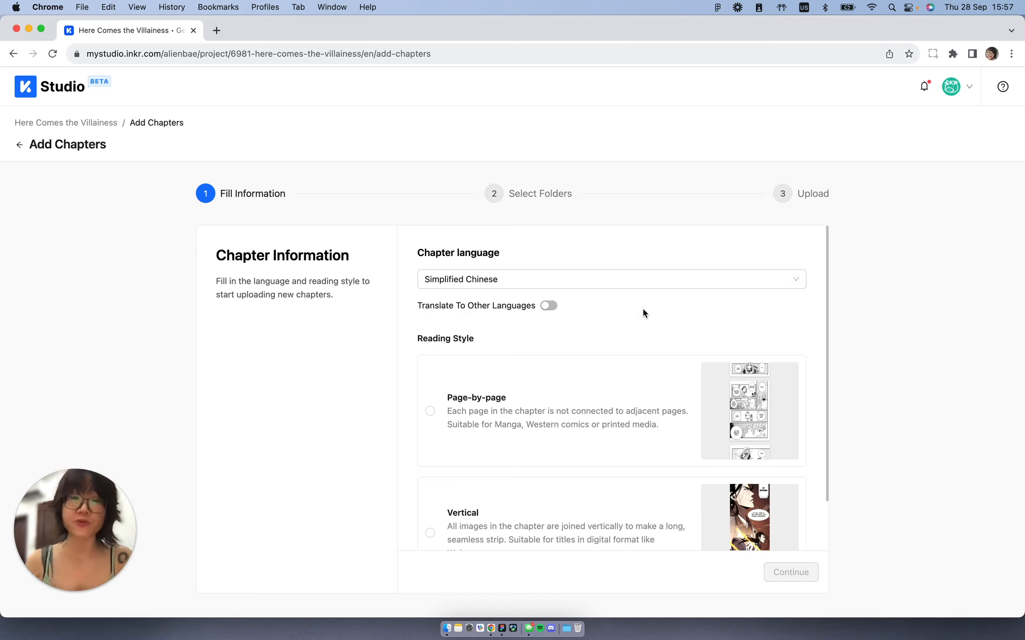
Step: Turn on translation to other languages with English as target and enable Auto-fill translation
{"action": "left_click", "coordinate": [551, 306]}
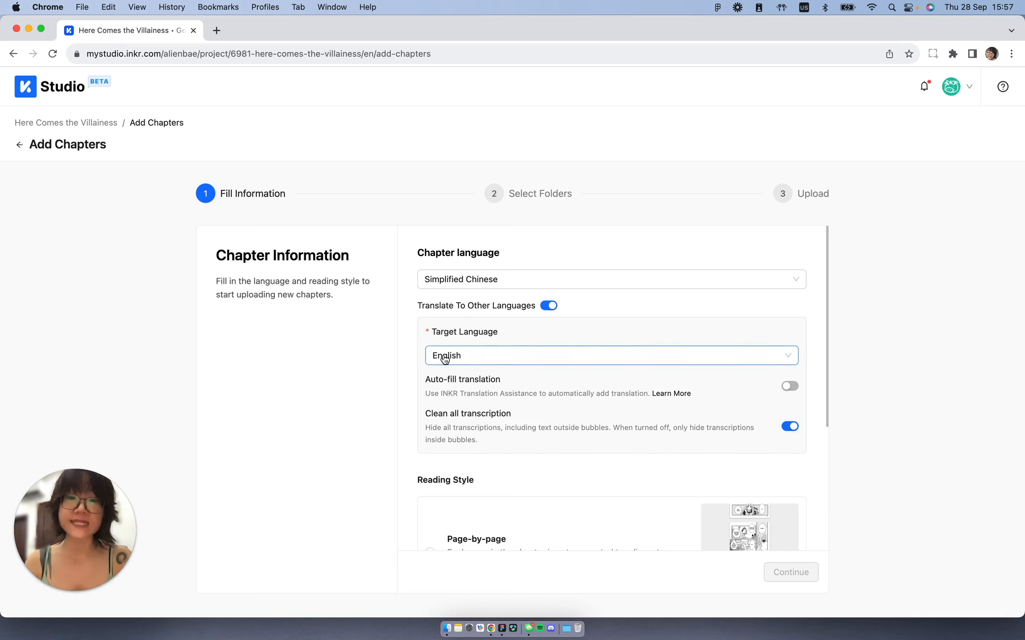
{"action": "scroll", "coordinate": [576, 381], "scroll_direction": "down", "scroll_amount": 2}
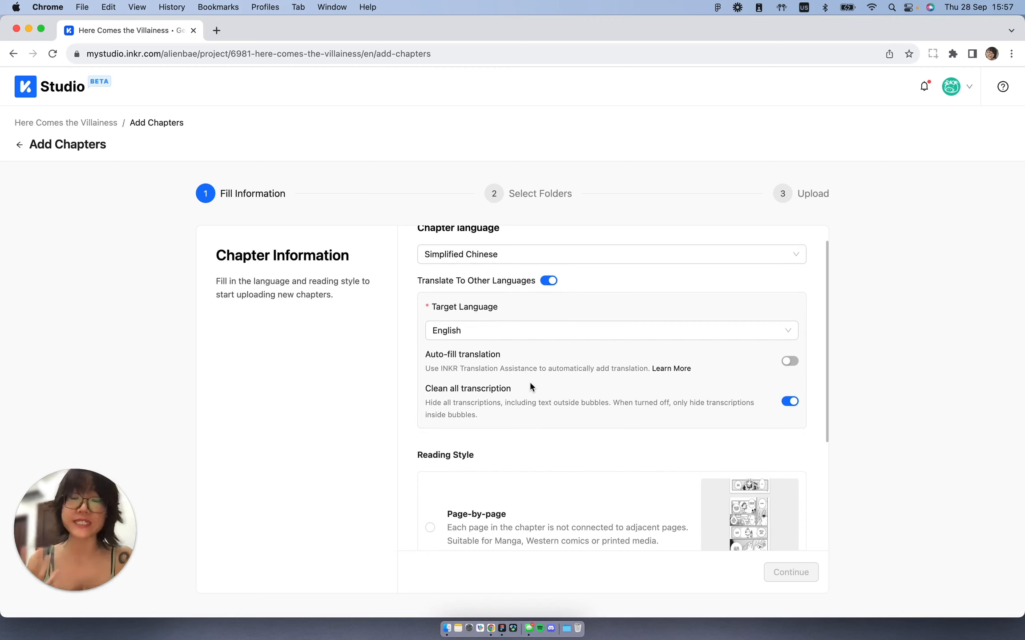
{"action": "left_click", "coordinate": [787, 362]}
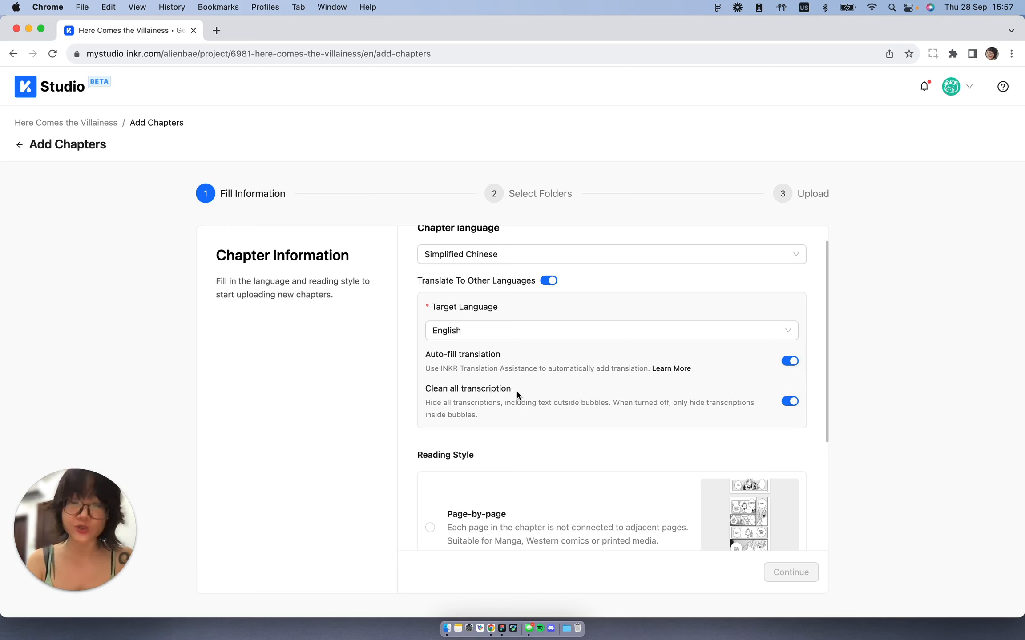
{"action": "scroll", "coordinate": [578, 425], "scroll_direction": "down", "scroll_amount": 5}
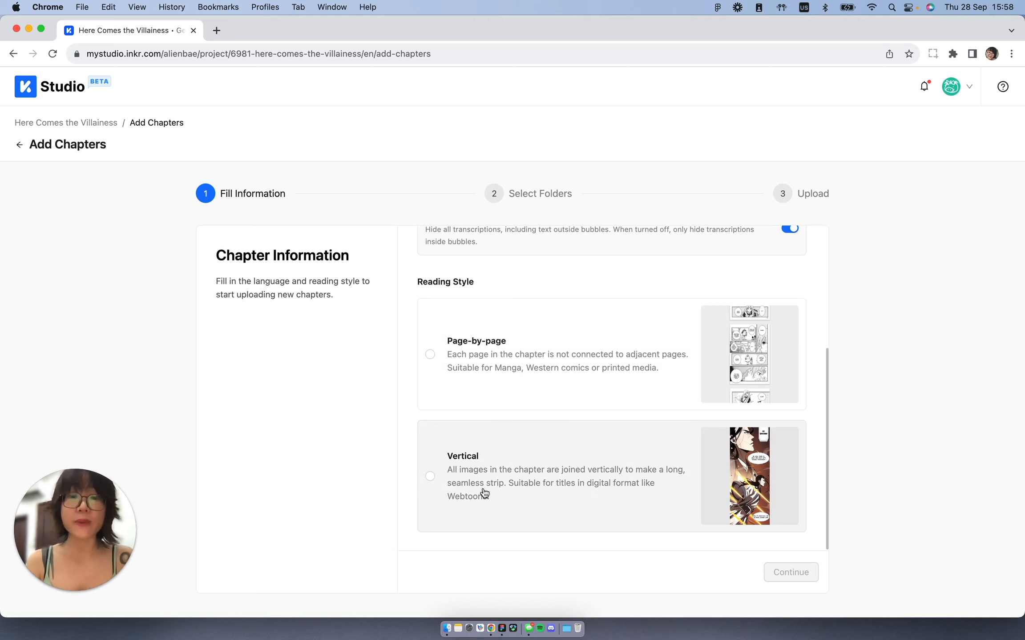
Step: Choose the Vertical reading style and confirm uploading in Simplified Chinese with translation to English
{"action": "scroll", "coordinate": [483, 493], "scroll_direction": "down", "scroll_amount": 1}
{"action": "left_click", "coordinate": [429, 475]}
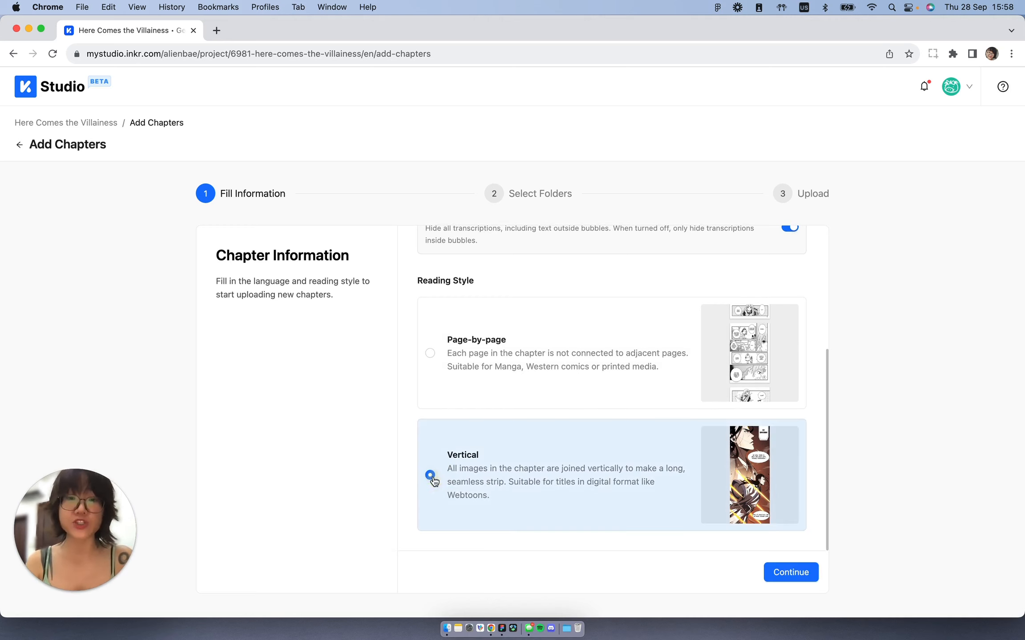
{"action": "left_click", "coordinate": [777, 579]}
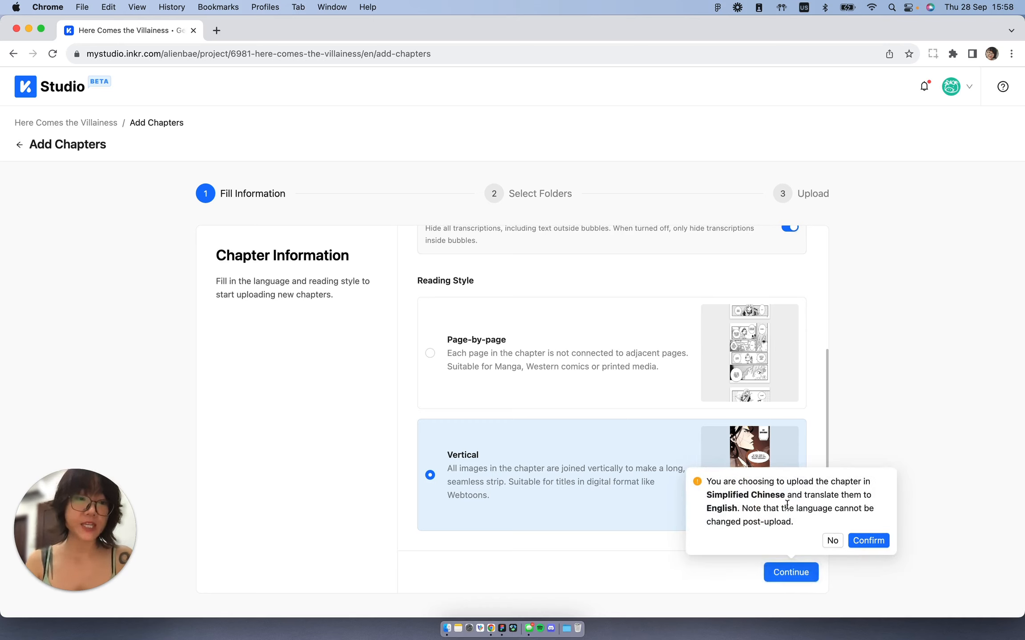
{"action": "left_click", "coordinate": [855, 541]}
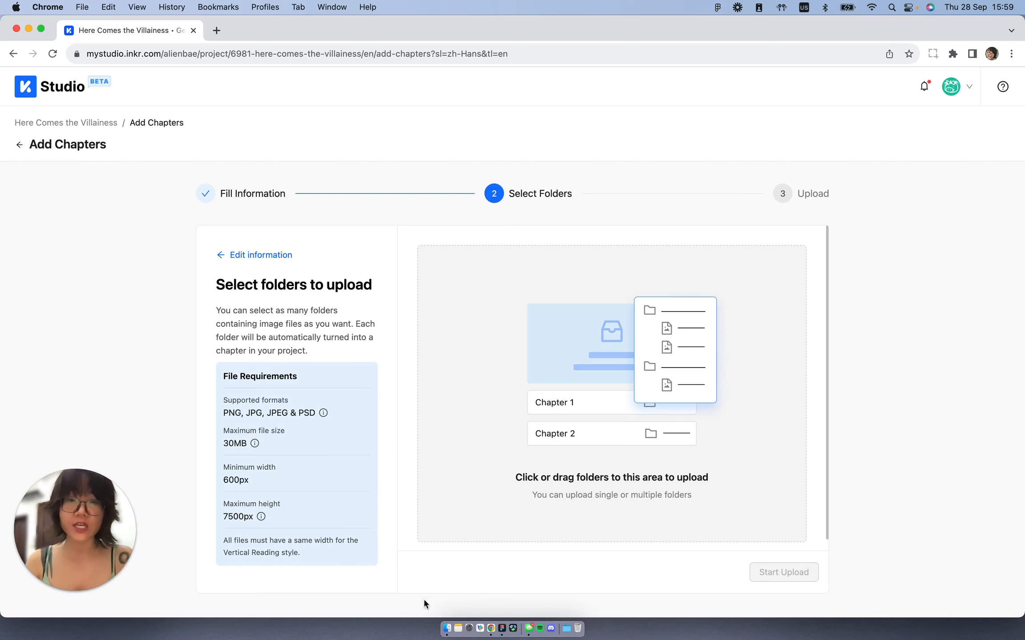
Step: Drag the Chapter 1, Chapter 2 and Chapter 3 folders from the Here Comes the Villainess folder into the upload area and start the upload
{"action": "left_click", "coordinate": [444, 629]}
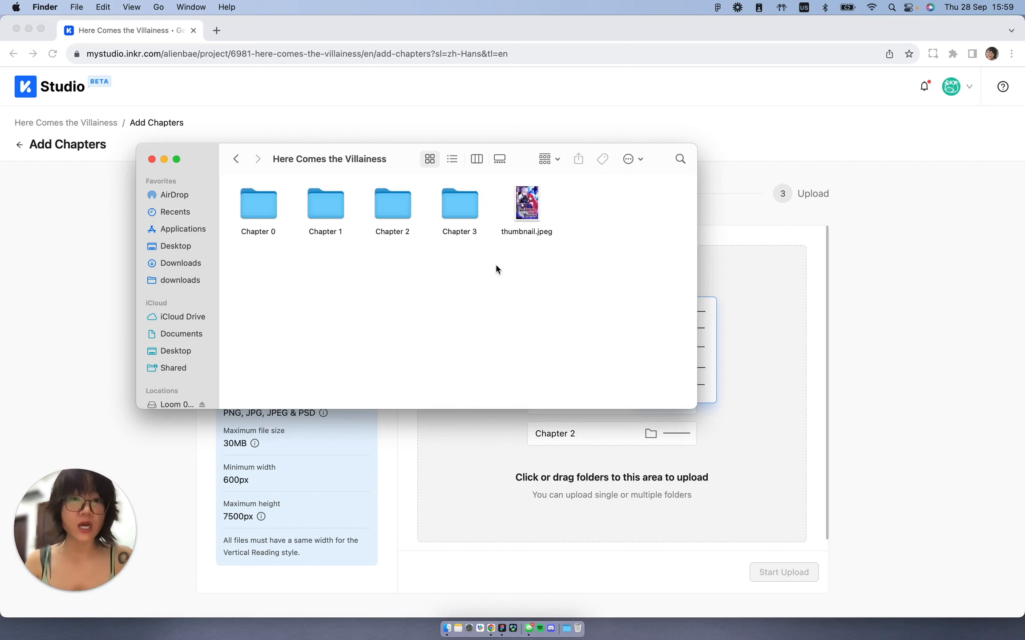
{"action": "left_click_drag", "start_coordinate": [495, 263], "coordinate": [574, 490]}
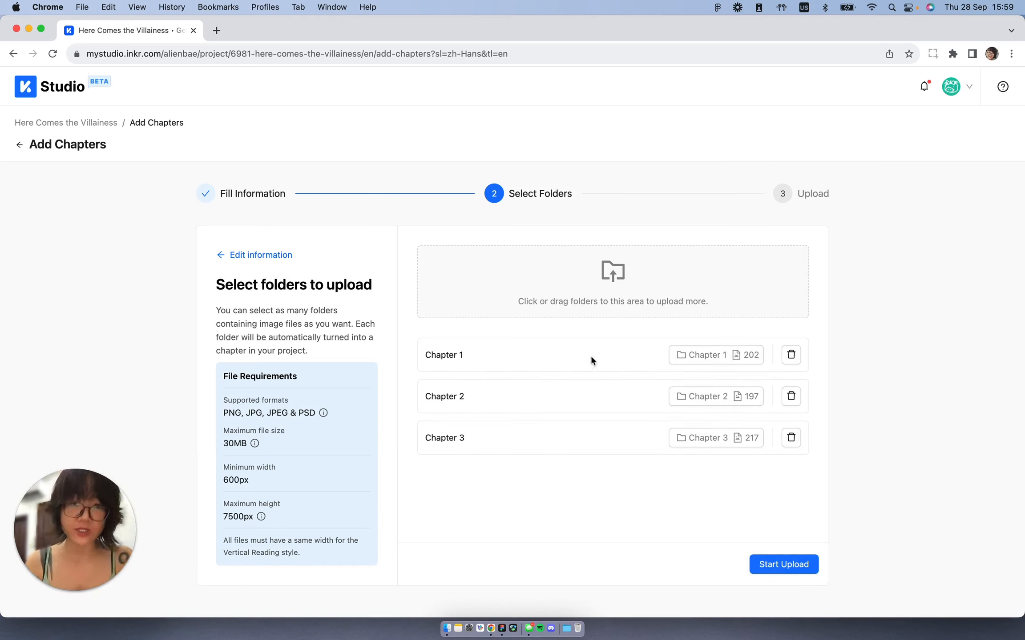
{"action": "left_click", "coordinate": [775, 568]}
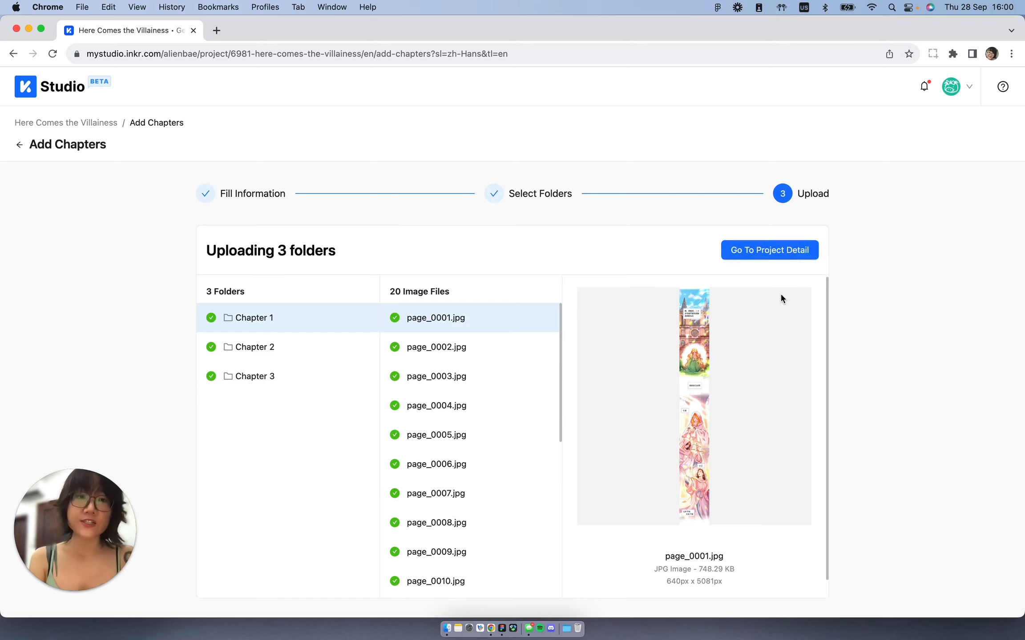
Step: Go to the project detail page once the three chapter folders are uploaded
{"action": "scroll", "coordinate": [529, 368], "scroll_direction": "down", "scroll_amount": 3}
{"action": "scroll", "coordinate": [529, 367], "scroll_direction": "up", "scroll_amount": 3}
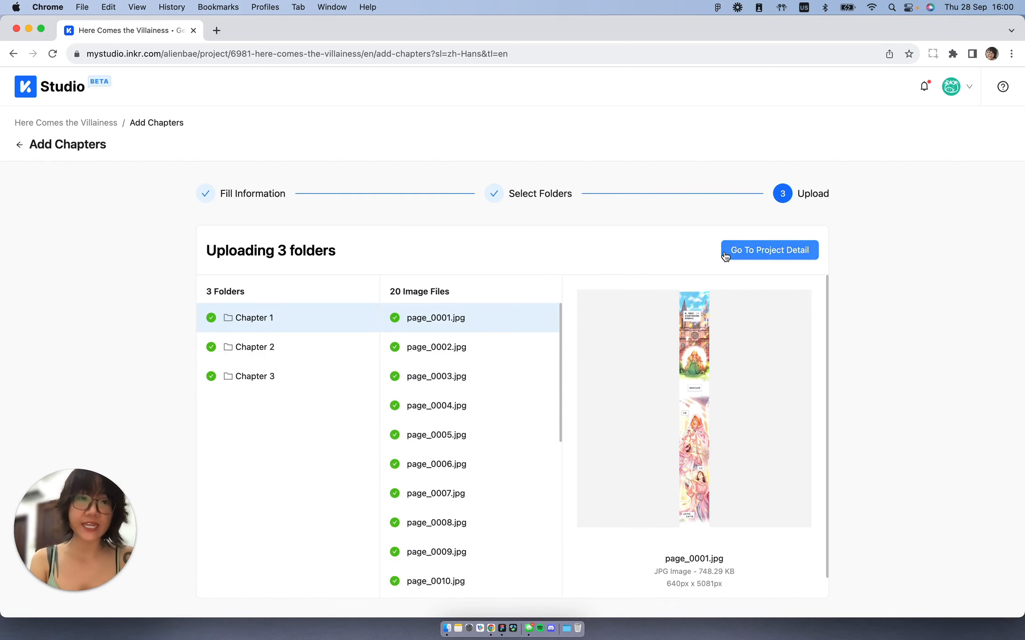
{"action": "left_click", "coordinate": [763, 254]}
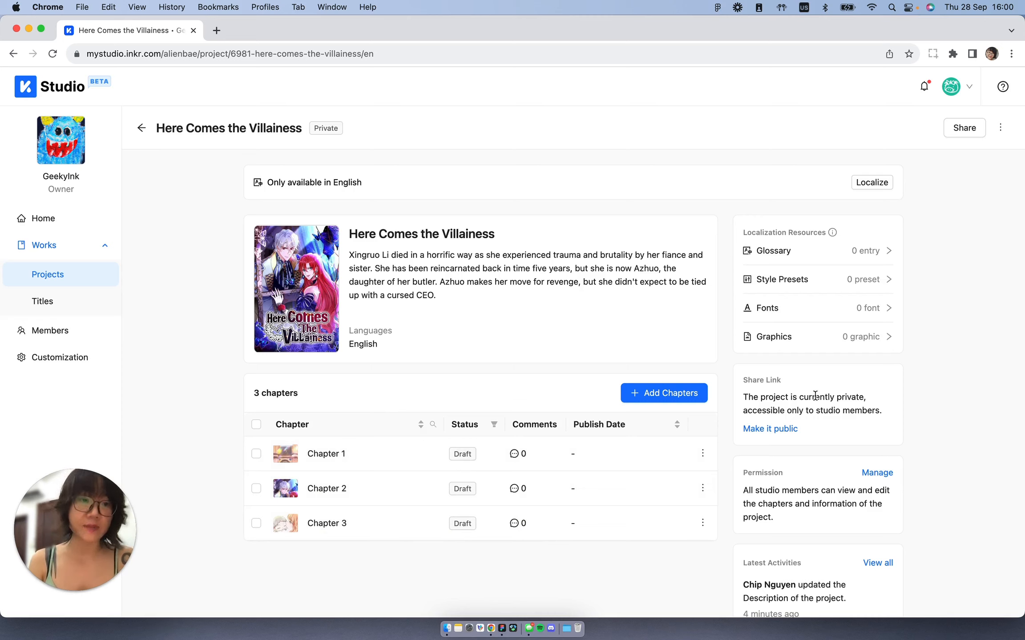
Step: Open Chapter 1 of the project in the editor
{"action": "left_click_drag", "start_coordinate": [815, 396], "coordinate": [866, 402]}
{"action": "left_click", "coordinate": [863, 412]}
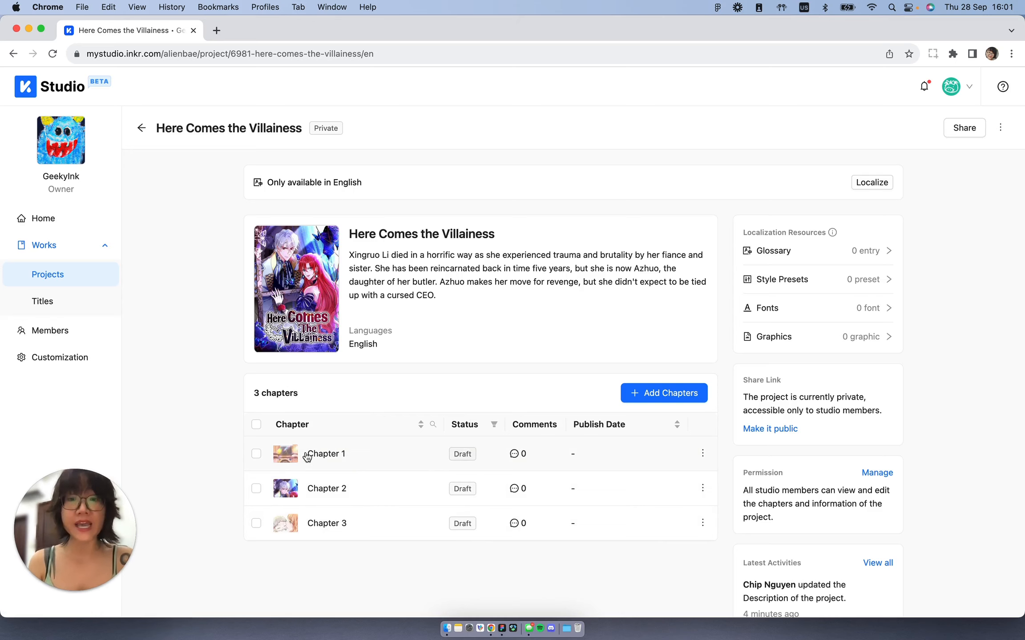
{"action": "left_click", "coordinate": [326, 454]}
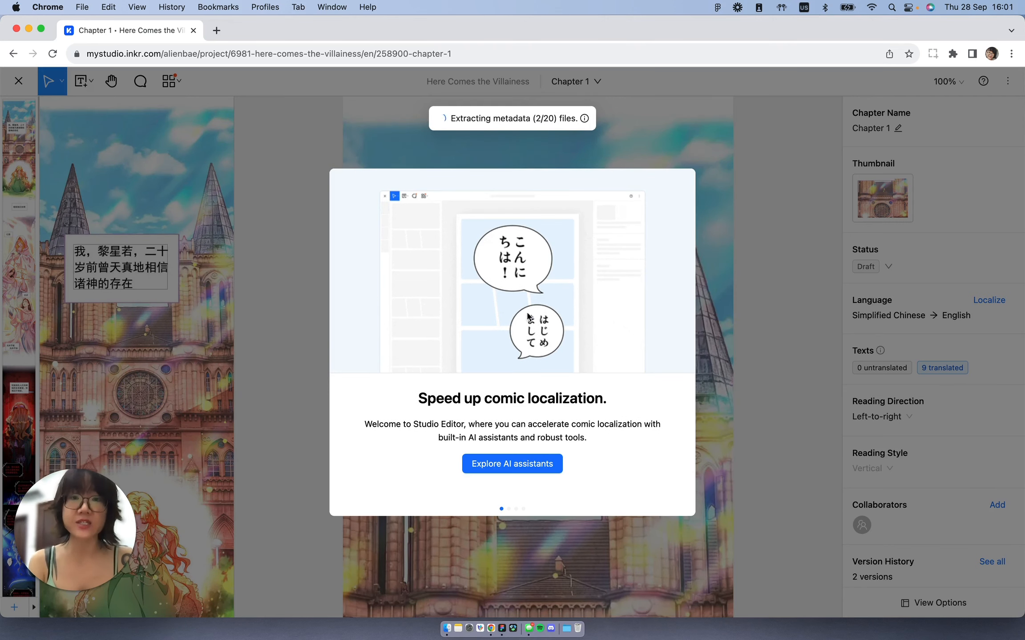
Step: Step through the editor's welcome tour and close the original-file tip
{"action": "left_click", "coordinate": [512, 464]}
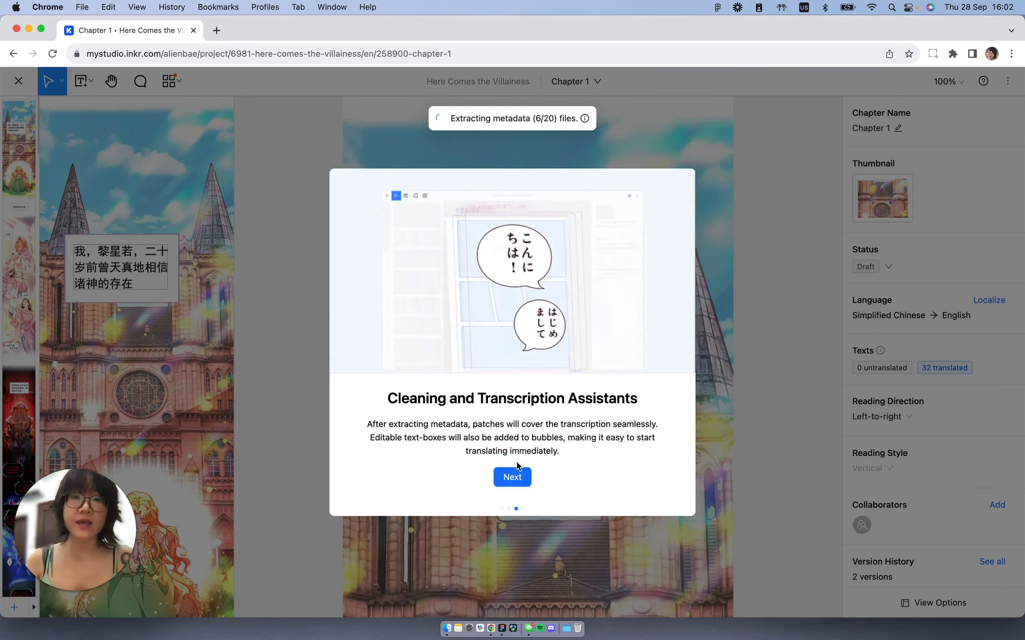
{"action": "left_click", "coordinate": [520, 479]}
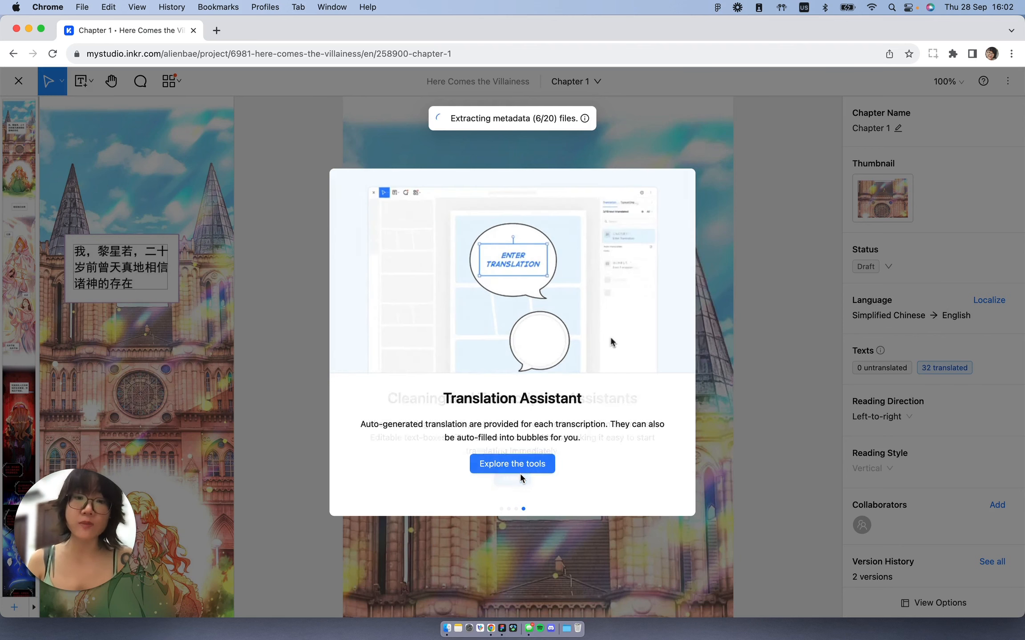
{"action": "left_click", "coordinate": [539, 463]}
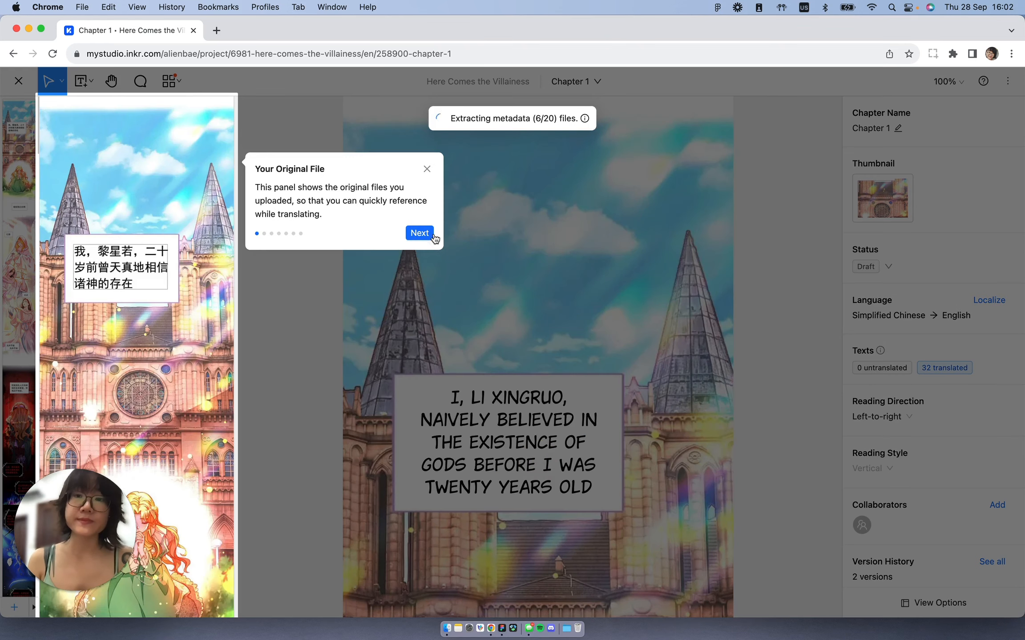
{"action": "left_click", "coordinate": [427, 169]}
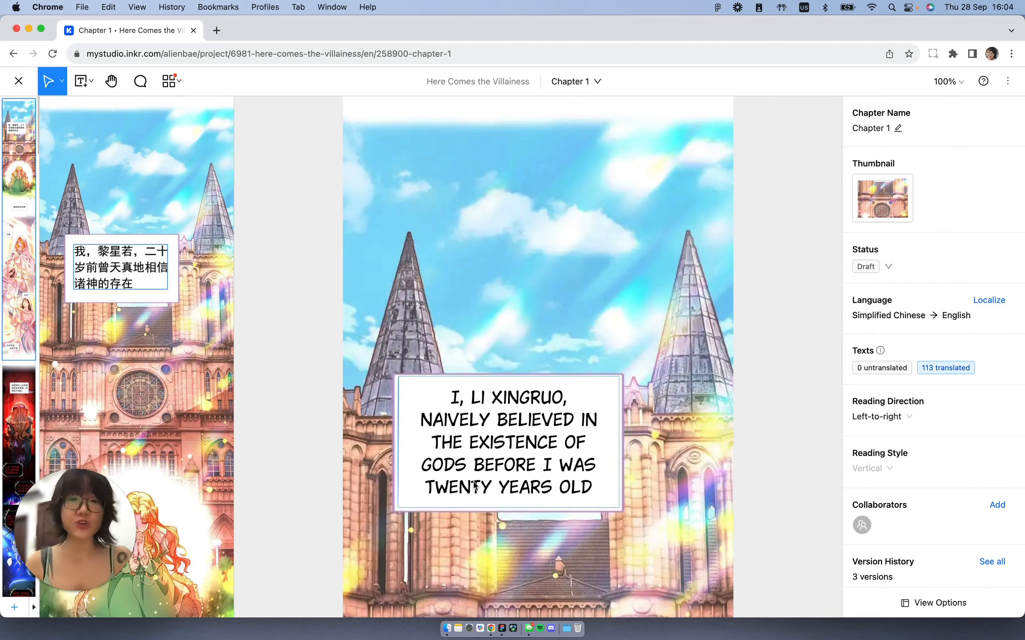
Step: Set Chapter 1's status to Published and close the editor
{"action": "mouse_move", "coordinate": [196, 253]}
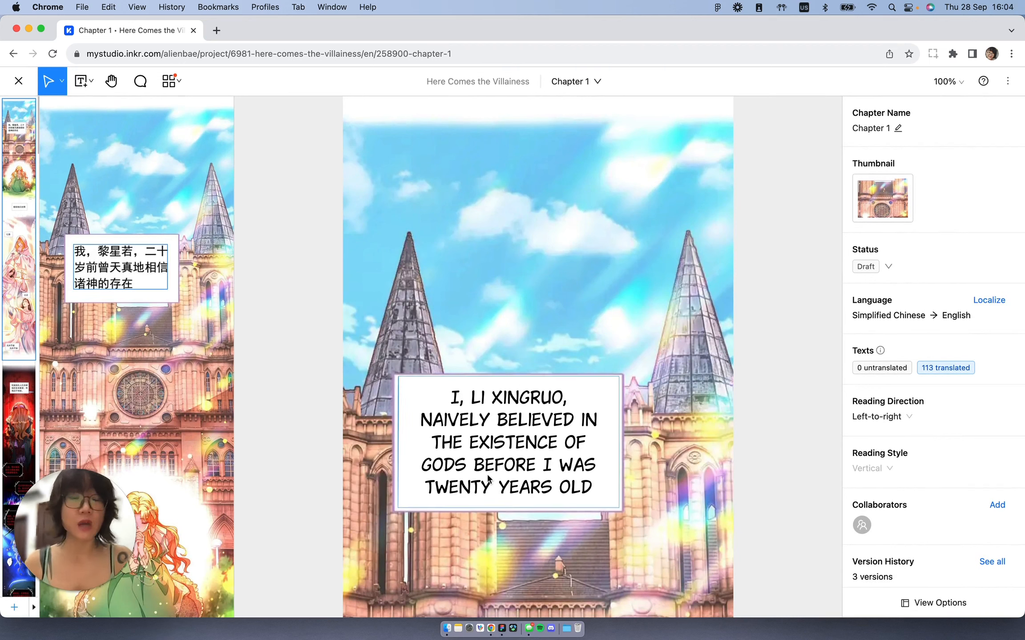
{"action": "scroll", "coordinate": [488, 479], "scroll_direction": "down", "scroll_amount": 20}
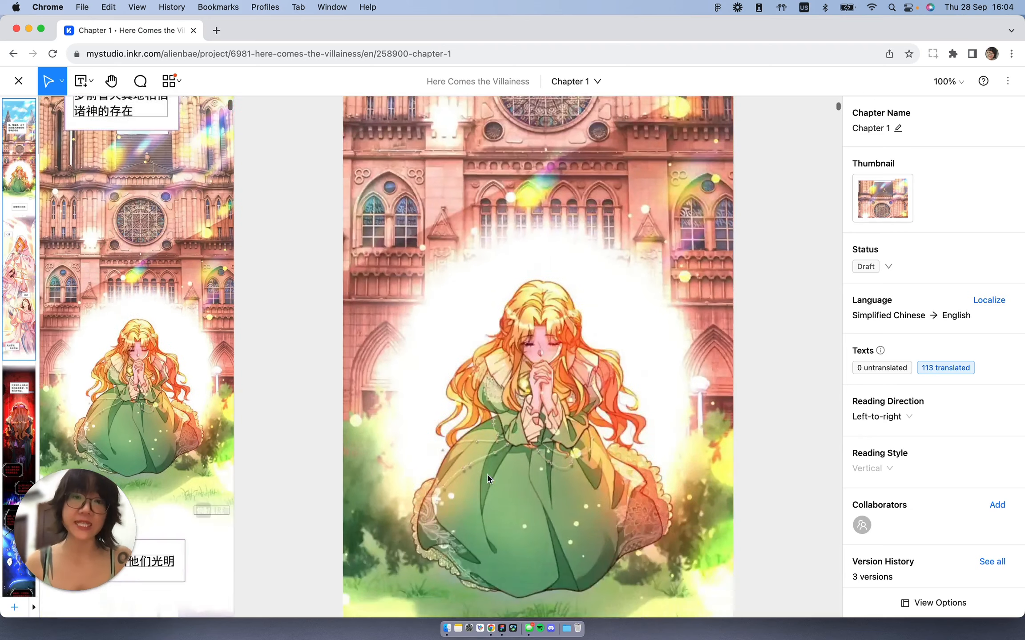
{"action": "scroll", "coordinate": [488, 479], "scroll_direction": "up", "scroll_amount": 15}
{"action": "scroll", "coordinate": [488, 479], "scroll_direction": "up", "scroll_amount": 6}
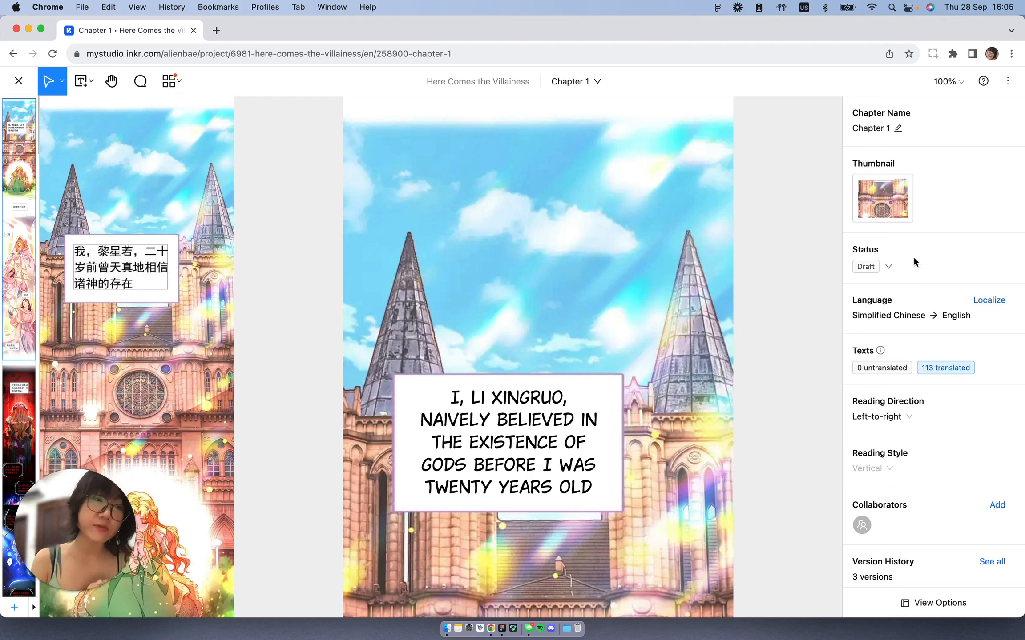
{"action": "left_click", "coordinate": [888, 267]}
{"action": "left_click", "coordinate": [881, 307]}
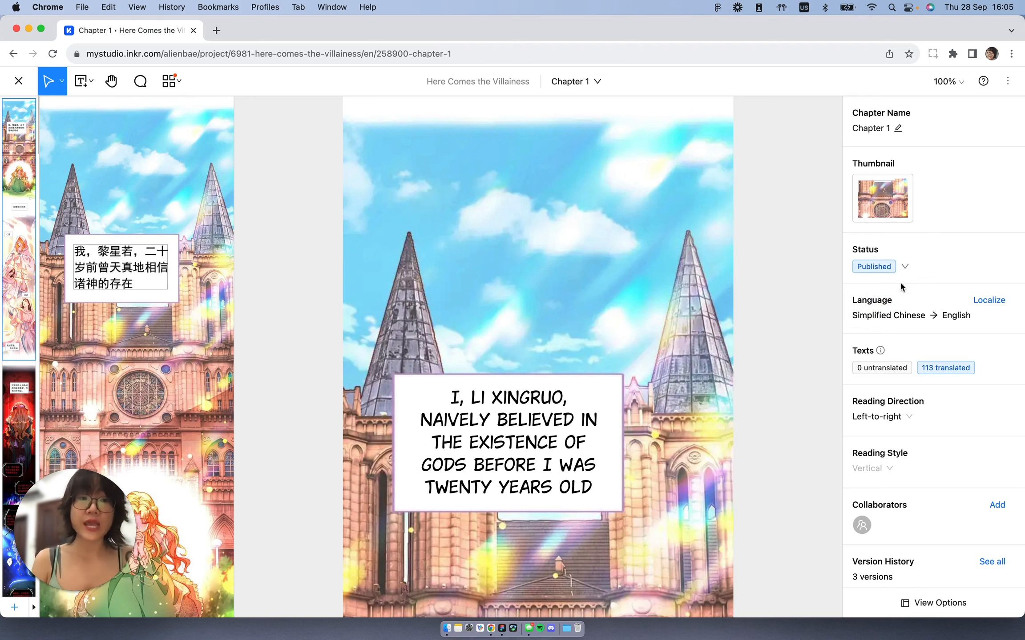
{"action": "left_click", "coordinate": [19, 81]}
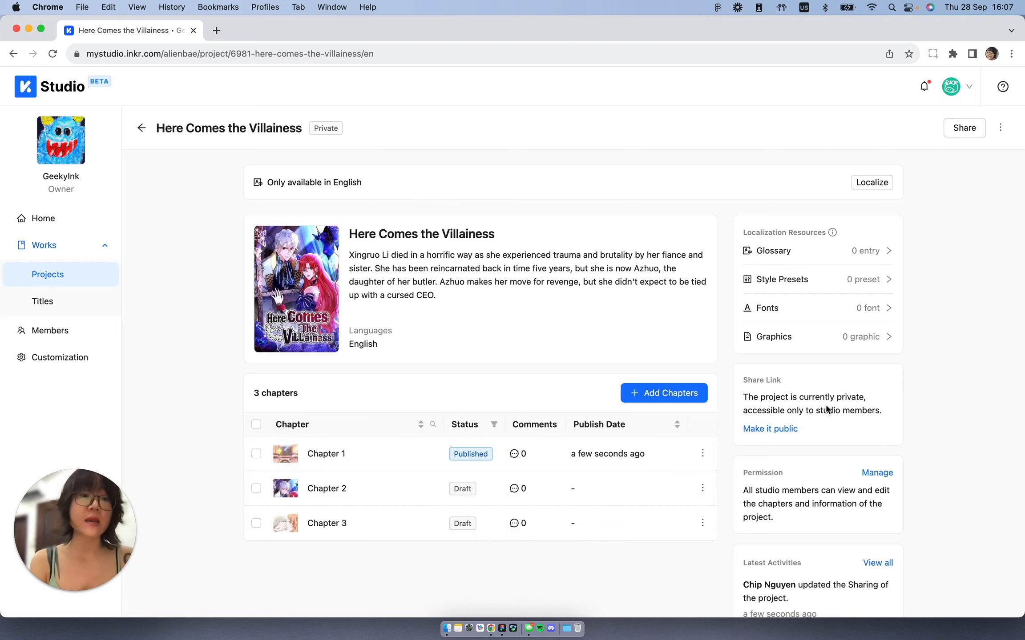
Step: Make the project public for everyone with View Only access for visitors
{"action": "left_click", "coordinate": [969, 139]}
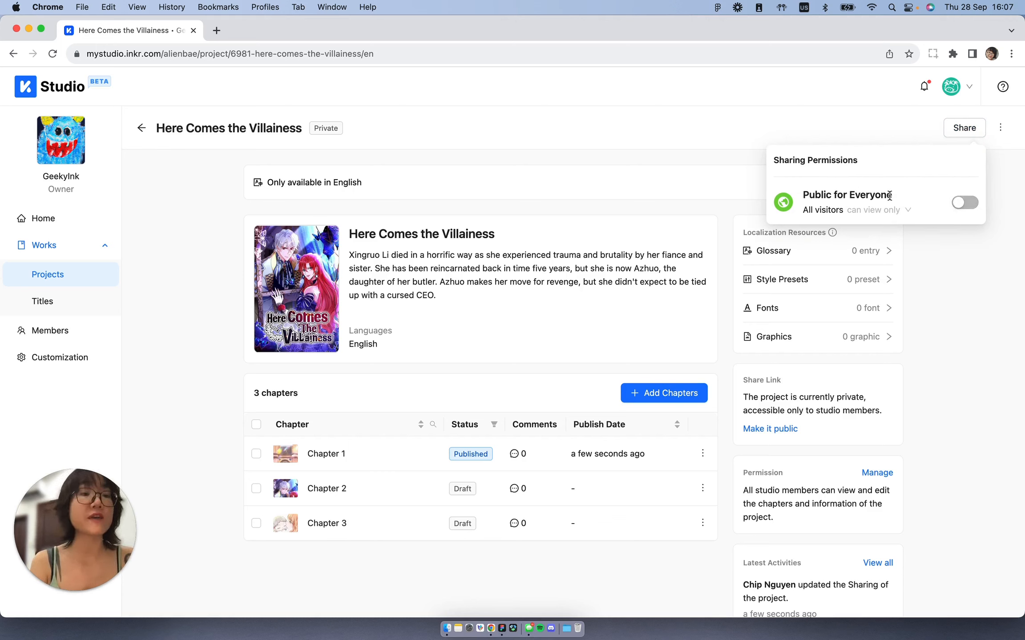
{"action": "left_click", "coordinate": [972, 202]}
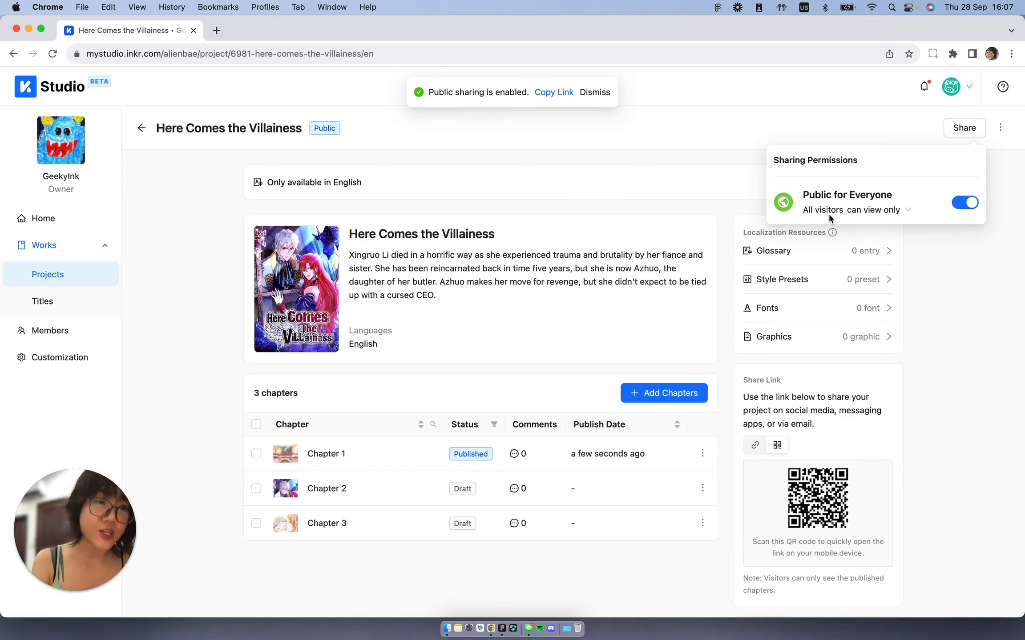
{"action": "left_click", "coordinate": [905, 212]}
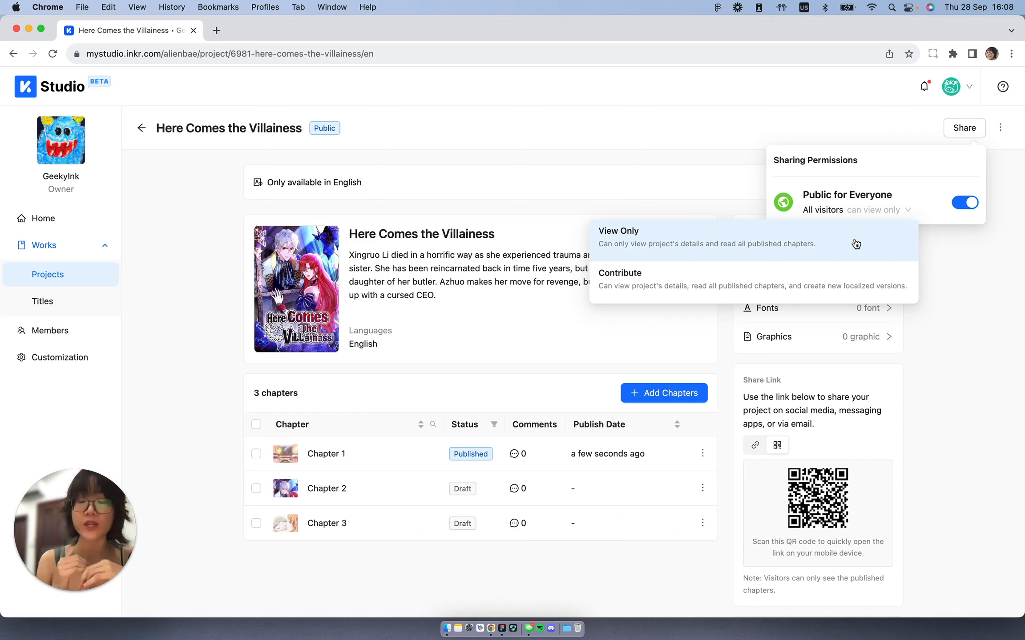
{"action": "left_click", "coordinate": [856, 244]}
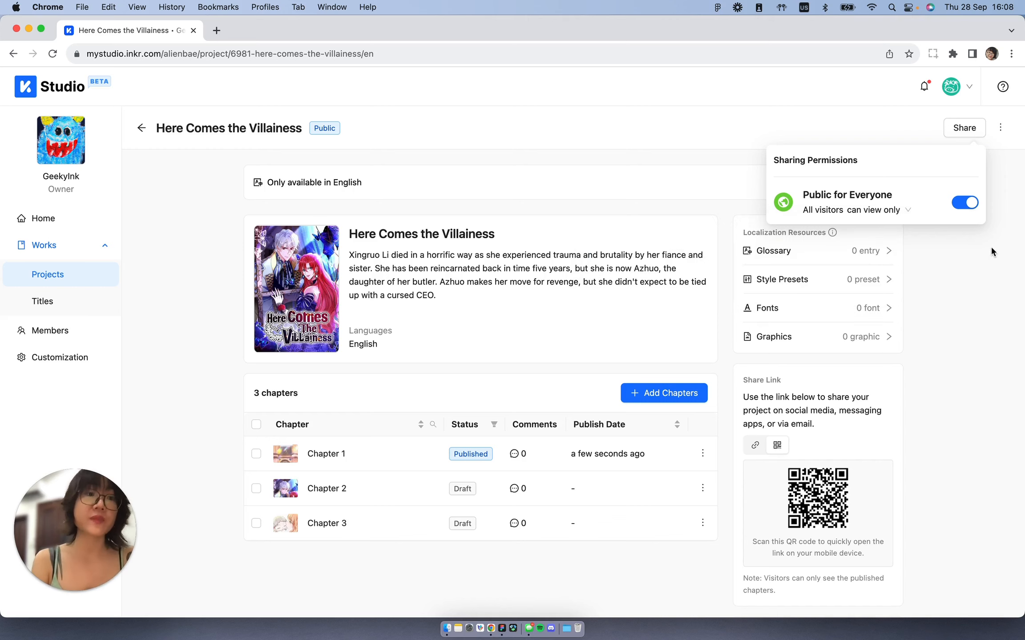
{"action": "left_click", "coordinate": [964, 241]}
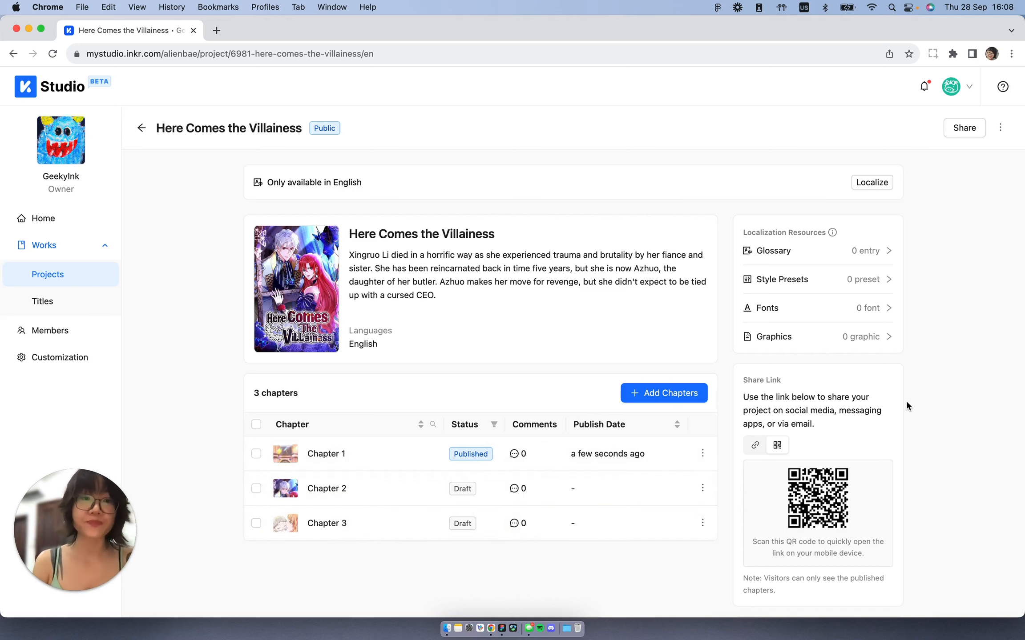
{"action": "scroll", "coordinate": [905, 399], "scroll_direction": "down", "scroll_amount": 3}
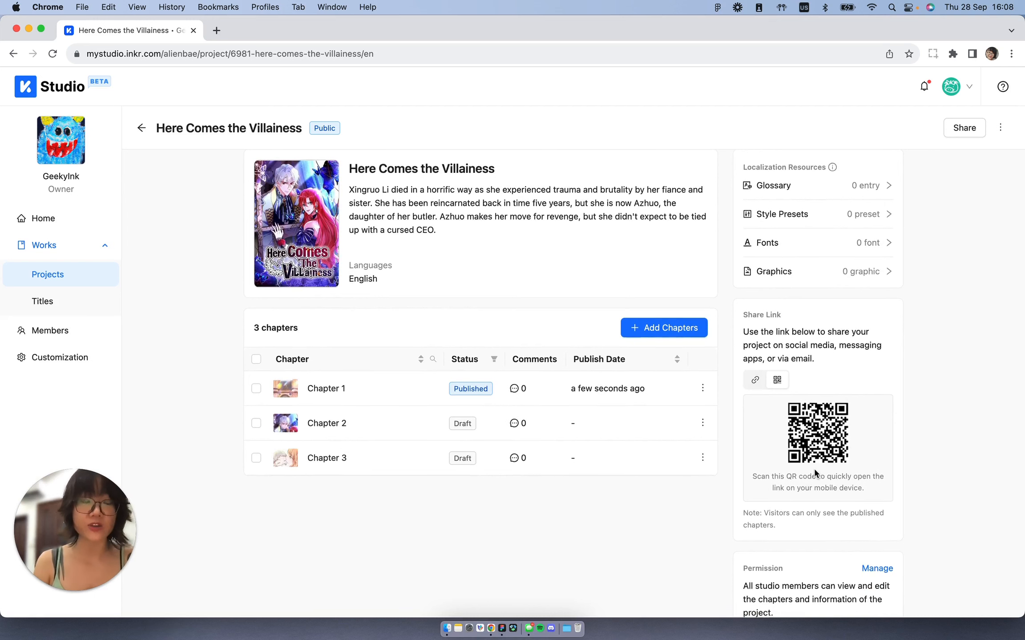
{"action": "scroll", "coordinate": [816, 474], "scroll_direction": "up", "scroll_amount": 1}
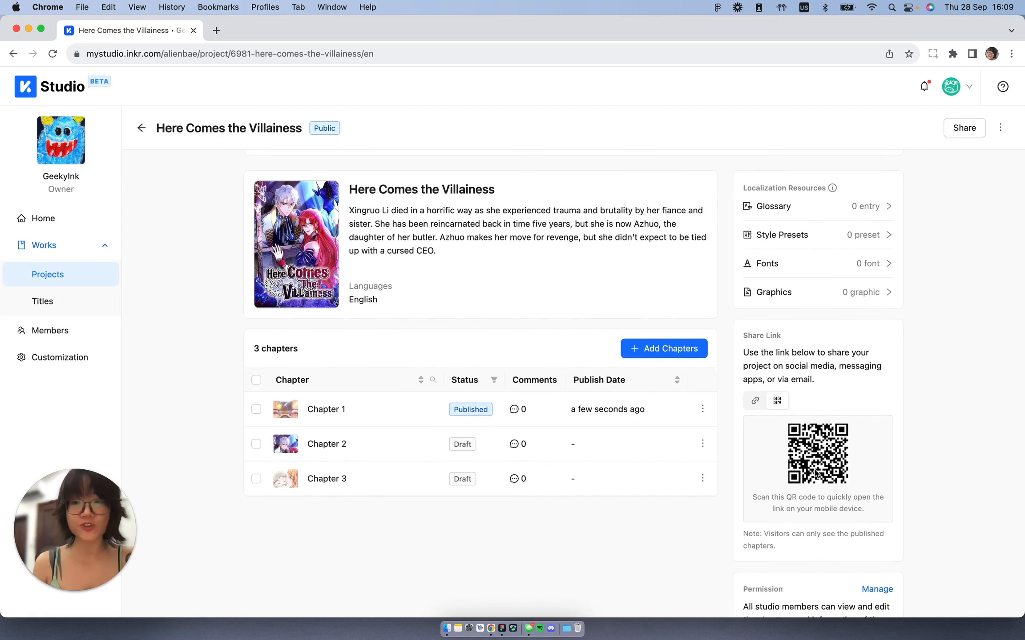
{"action": "scroll", "coordinate": [815, 474], "scroll_direction": "up", "scroll_amount": 2}
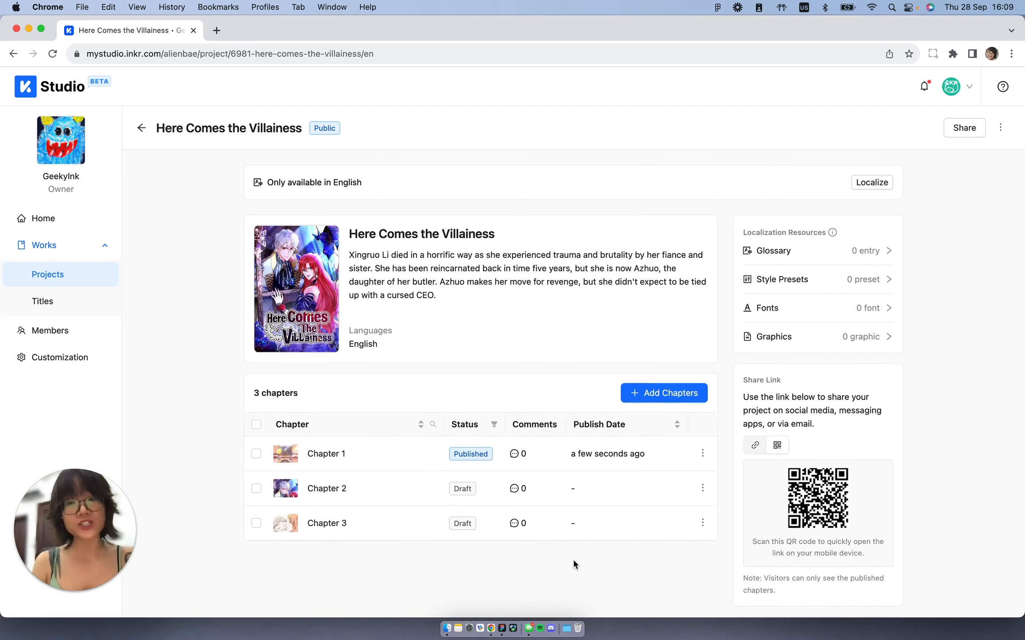